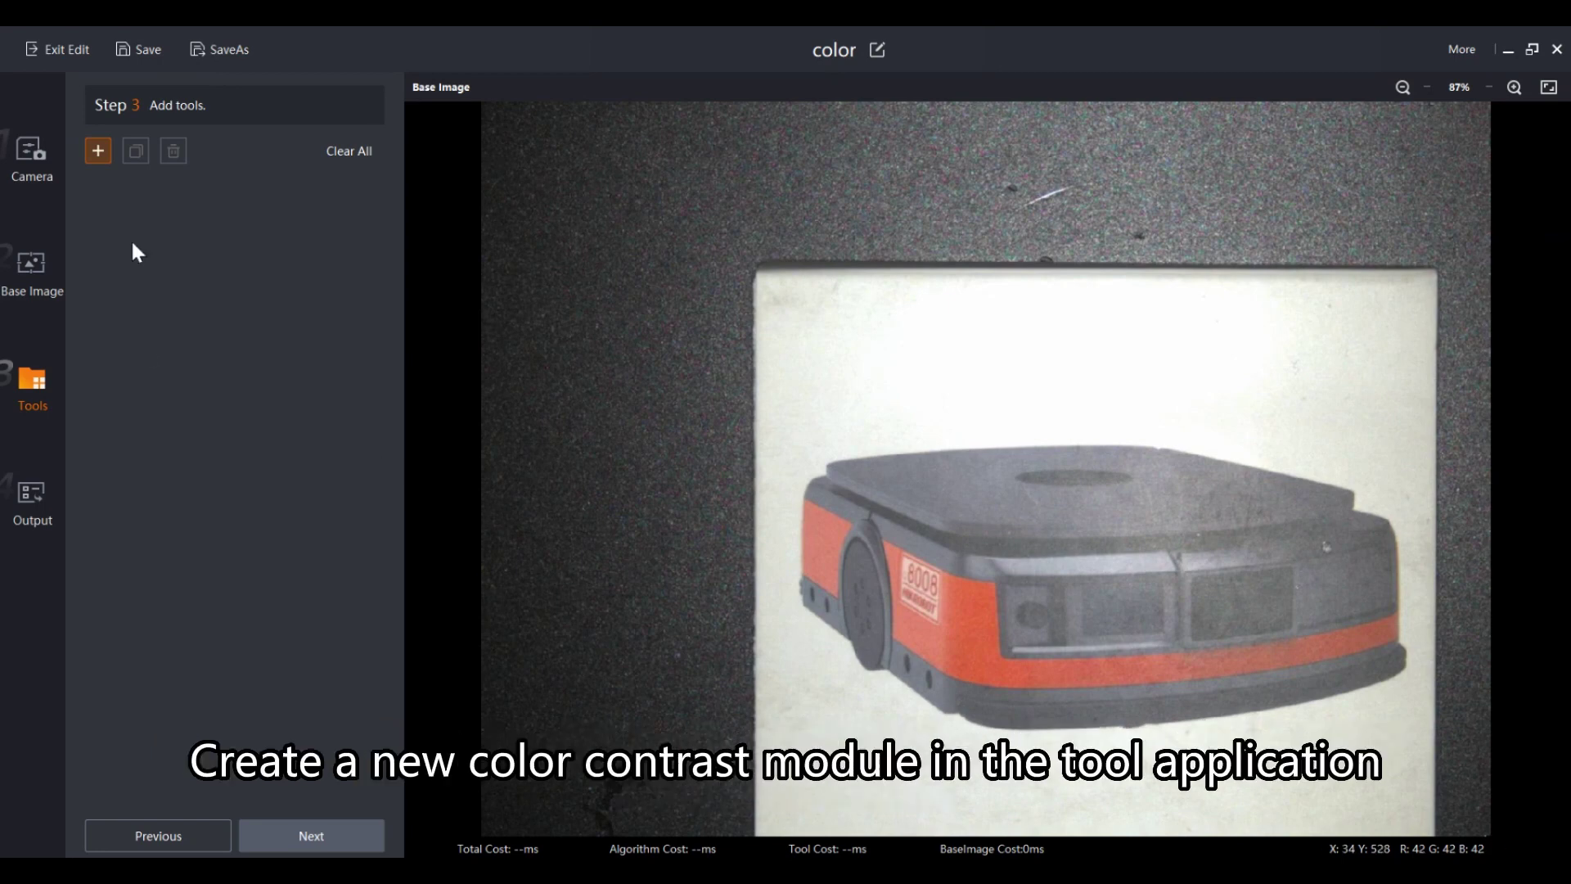
- Add a Color Contrast tool from the Recognition category to the color project
click(97, 150)
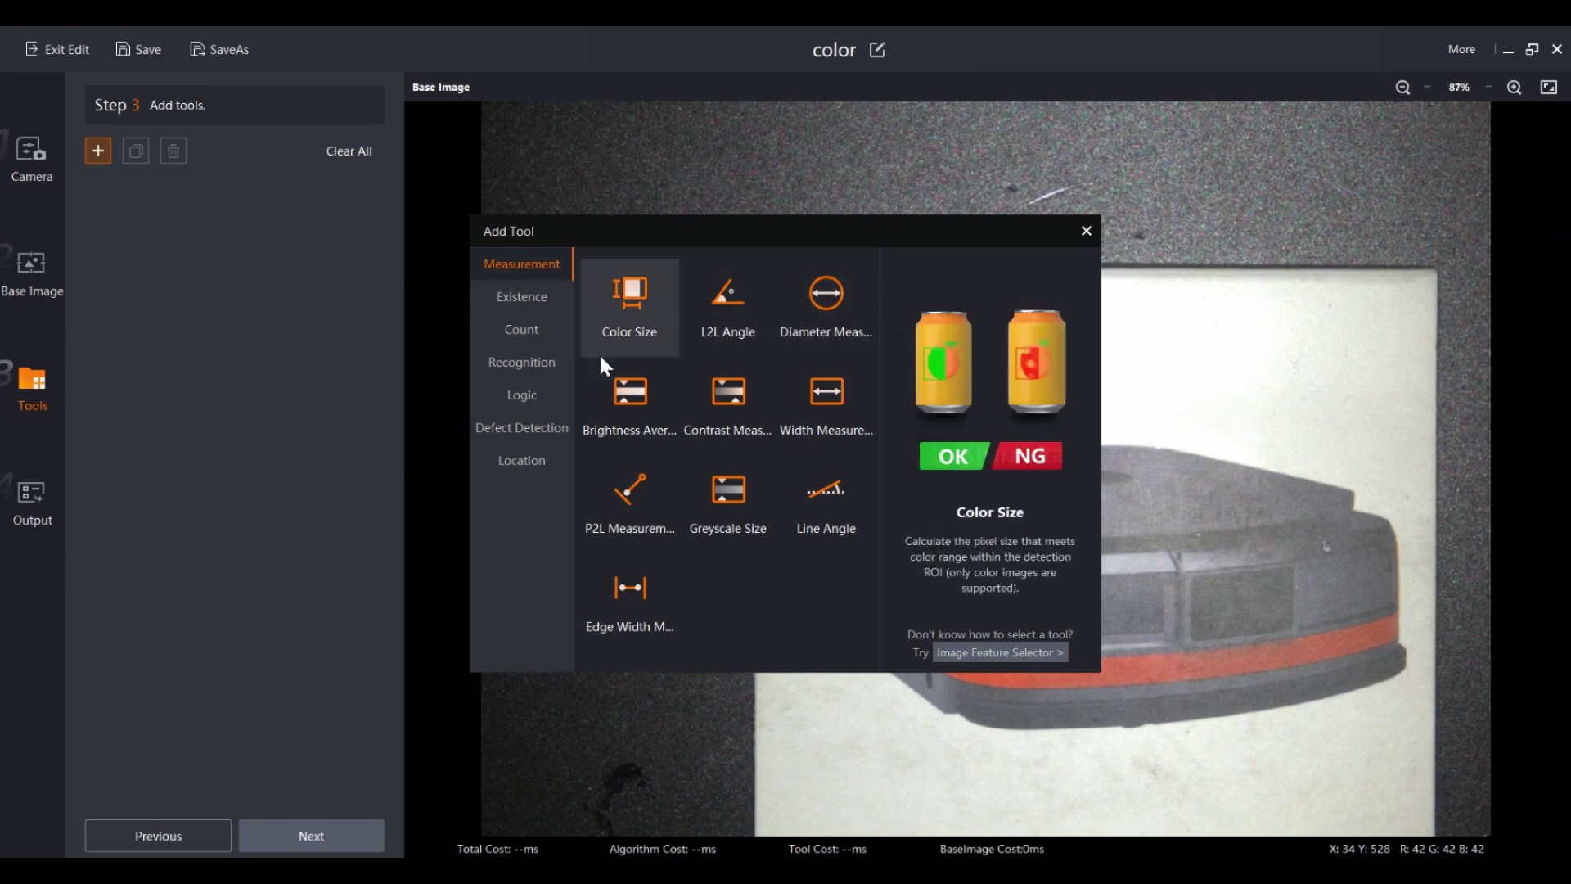
click(525, 362)
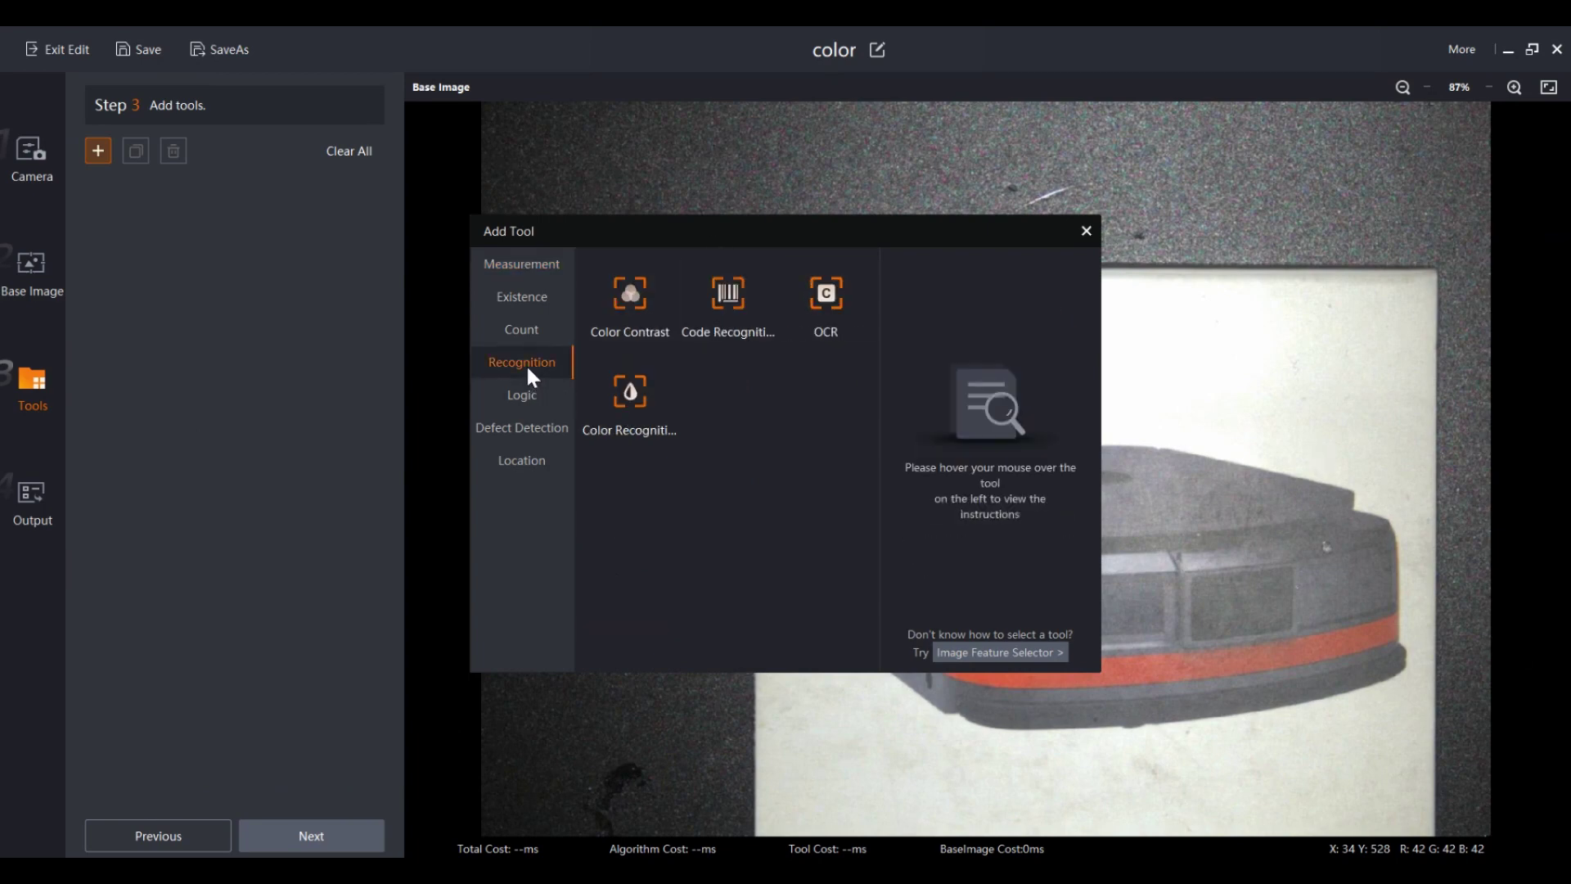
click(631, 303)
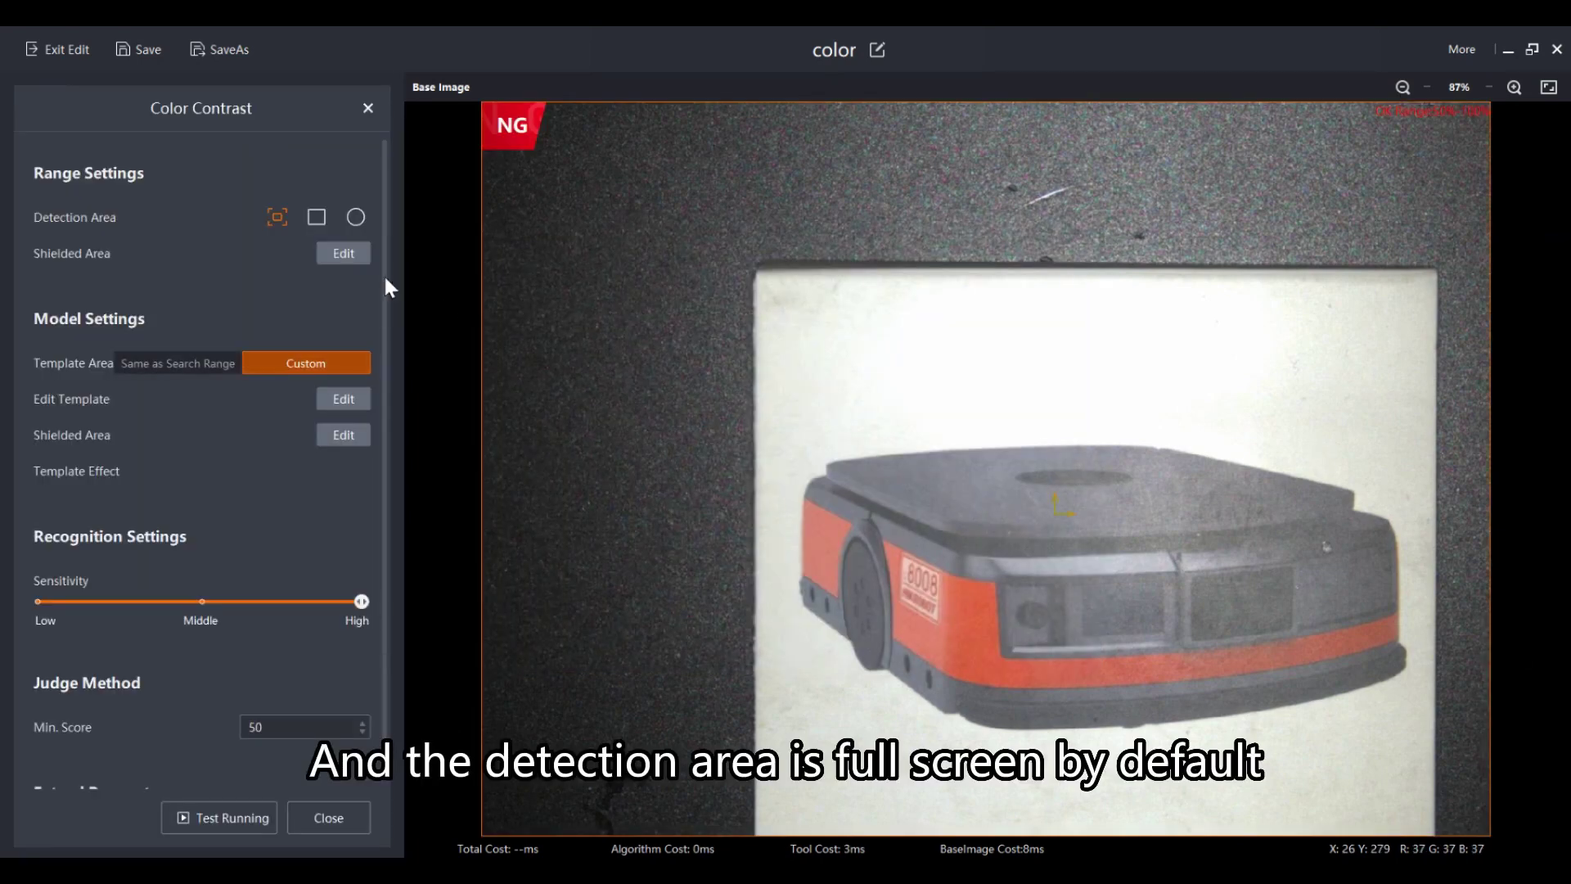
- Draw a rectangular detection box around the robot's red front corner and a larger custom template box
click(315, 217)
drag(777, 484, 1002, 686)
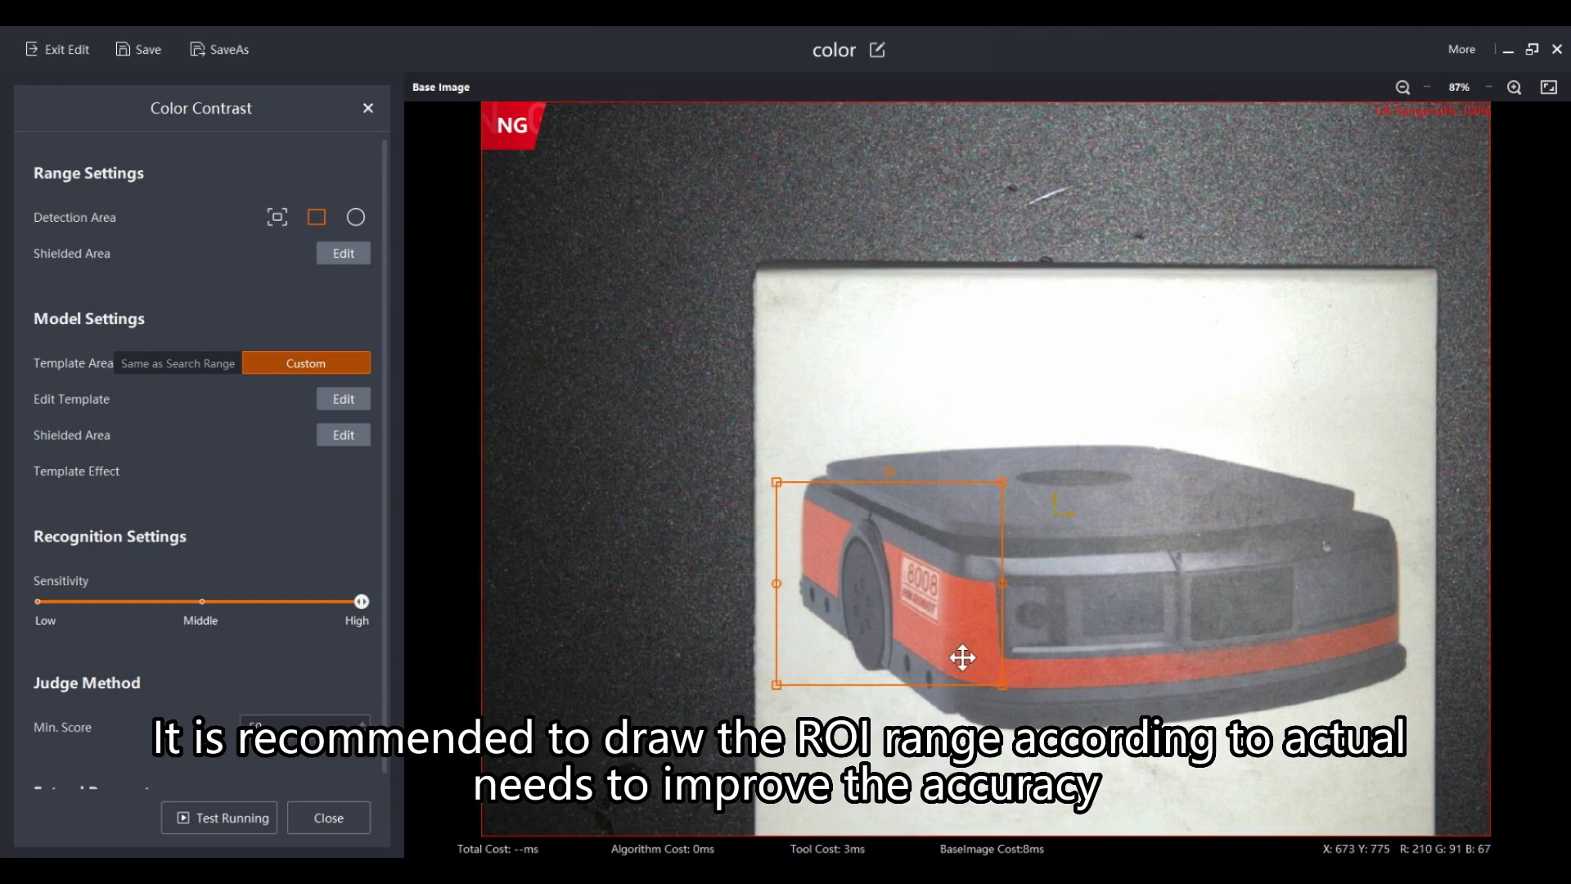
click(173, 365)
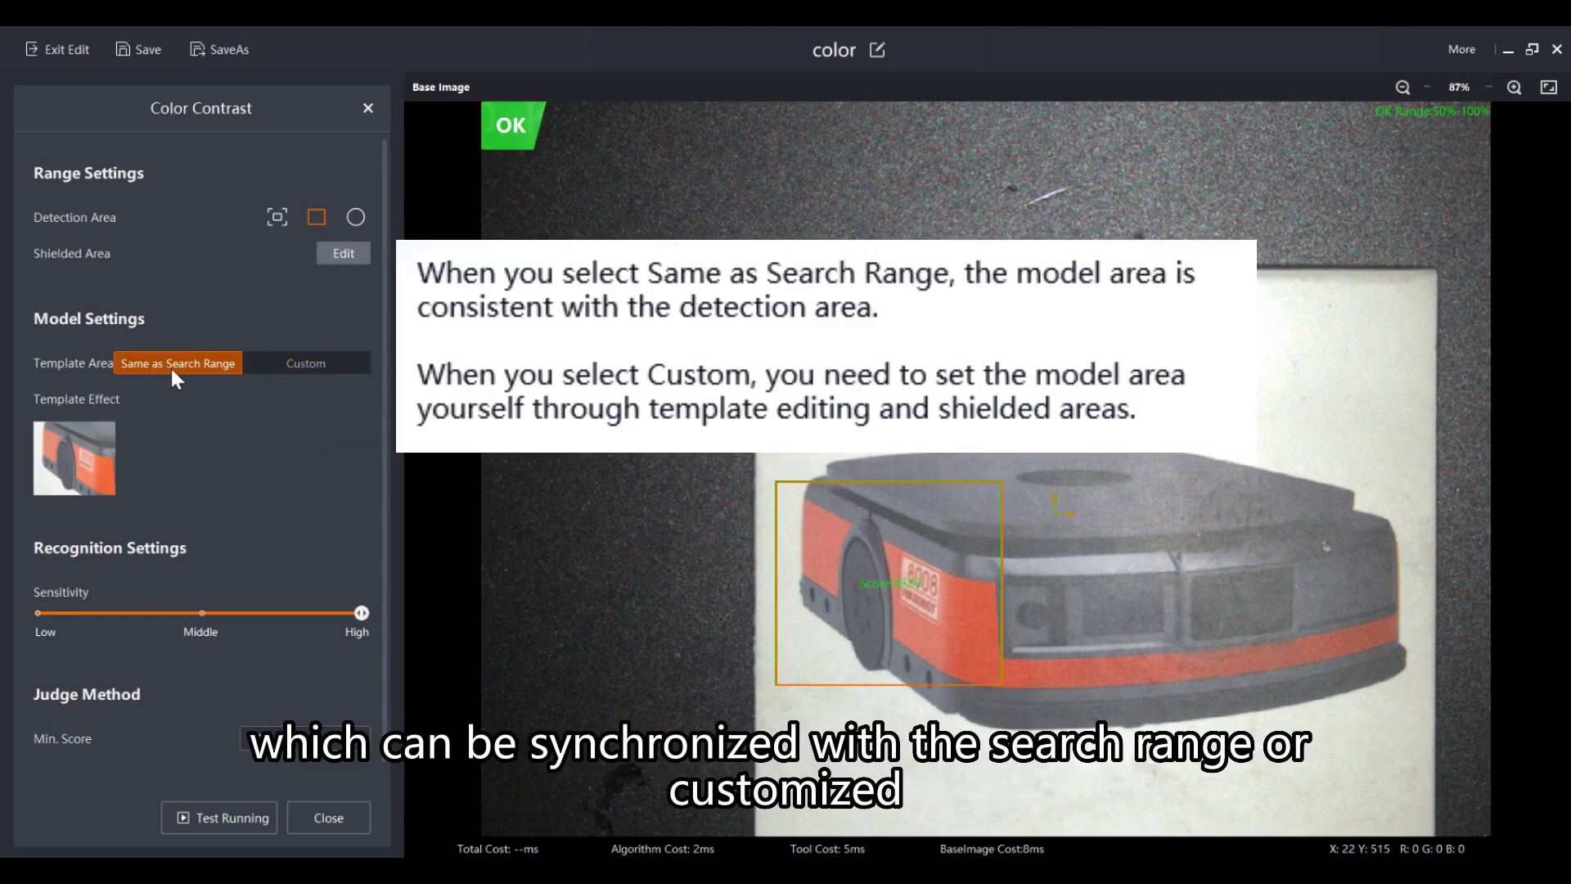
click(317, 360)
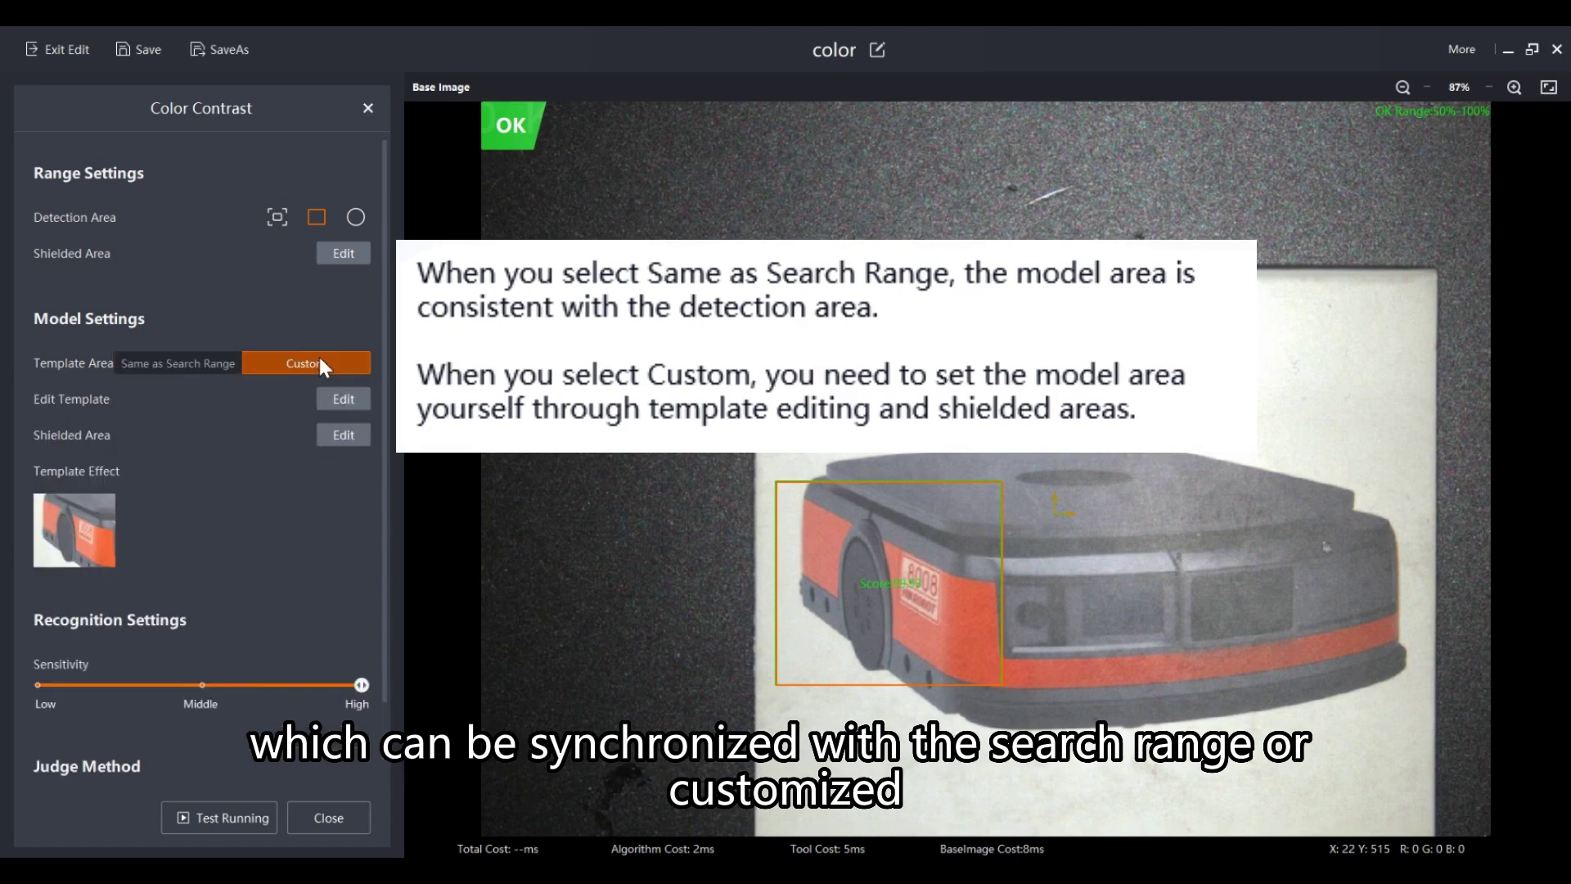
click(341, 401)
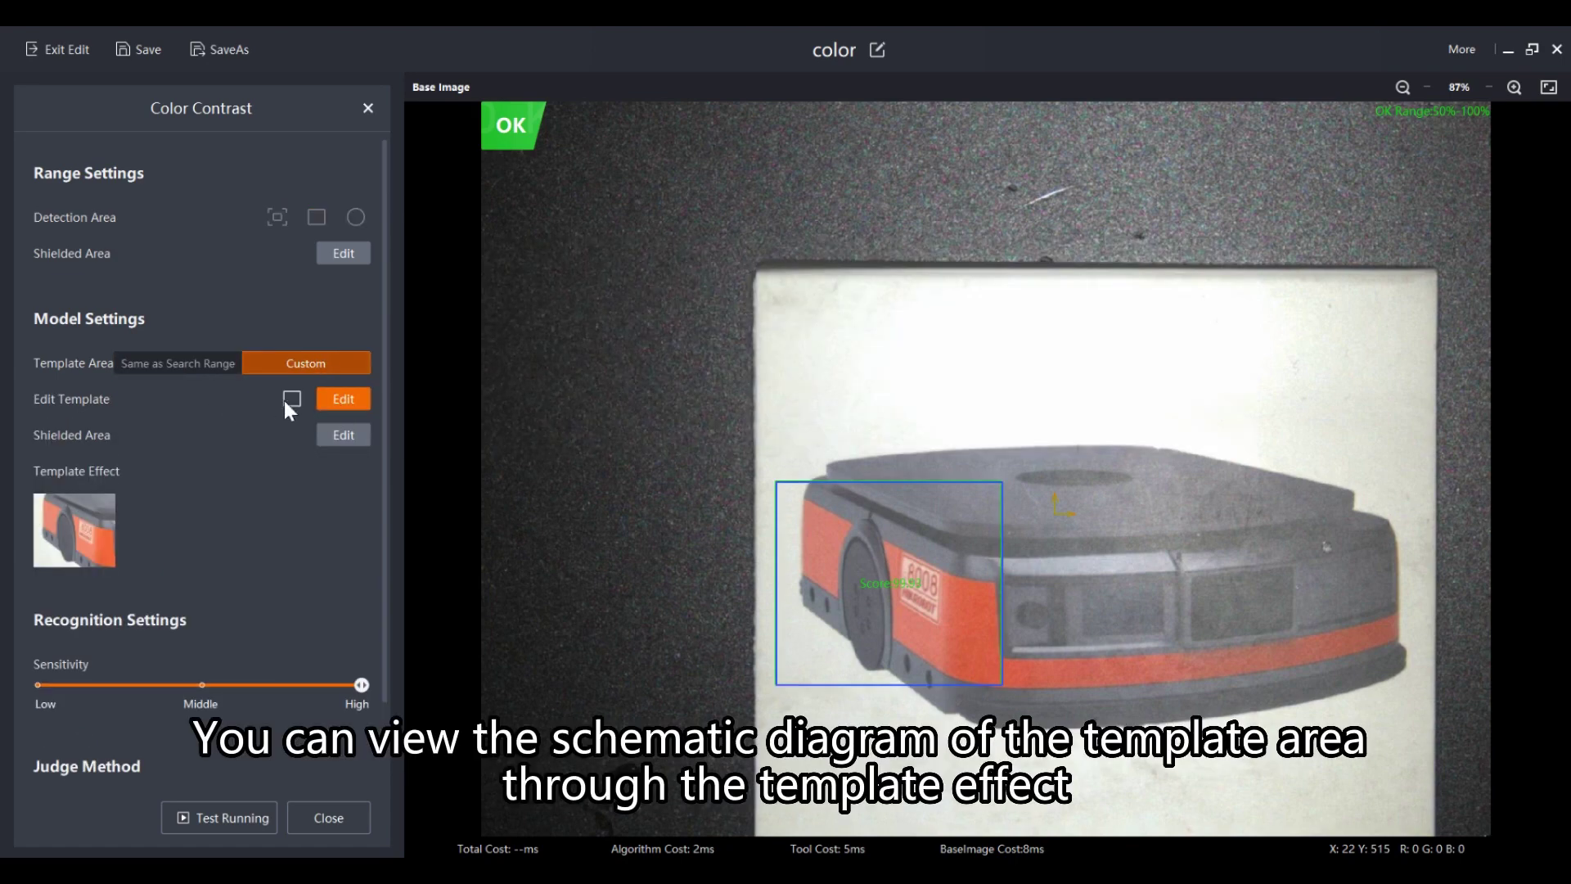
mouse_move(762, 446)
mouse_down()
mouse_move(798, 679)
mouse_move(1083, 723)
mouse_up()
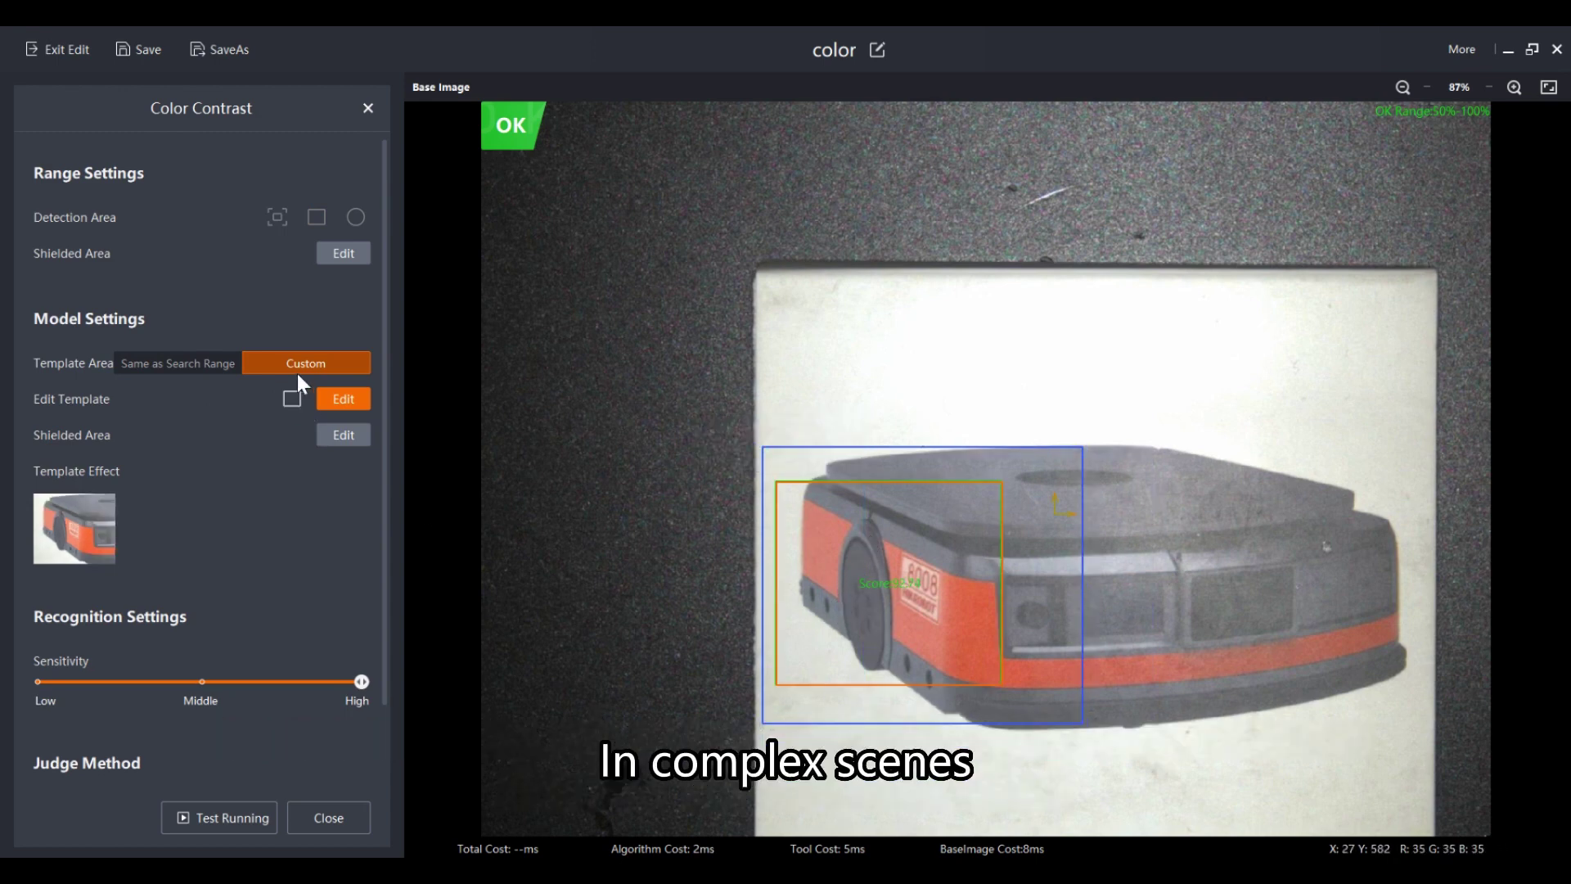
- Begin a polygon shielded area, placing its first corner inside the detection box
click(334, 261)
click(292, 253)
click(960, 570)
- Add the remaining corners and close the shielded polygon over the robot's upper edge
click(998, 548)
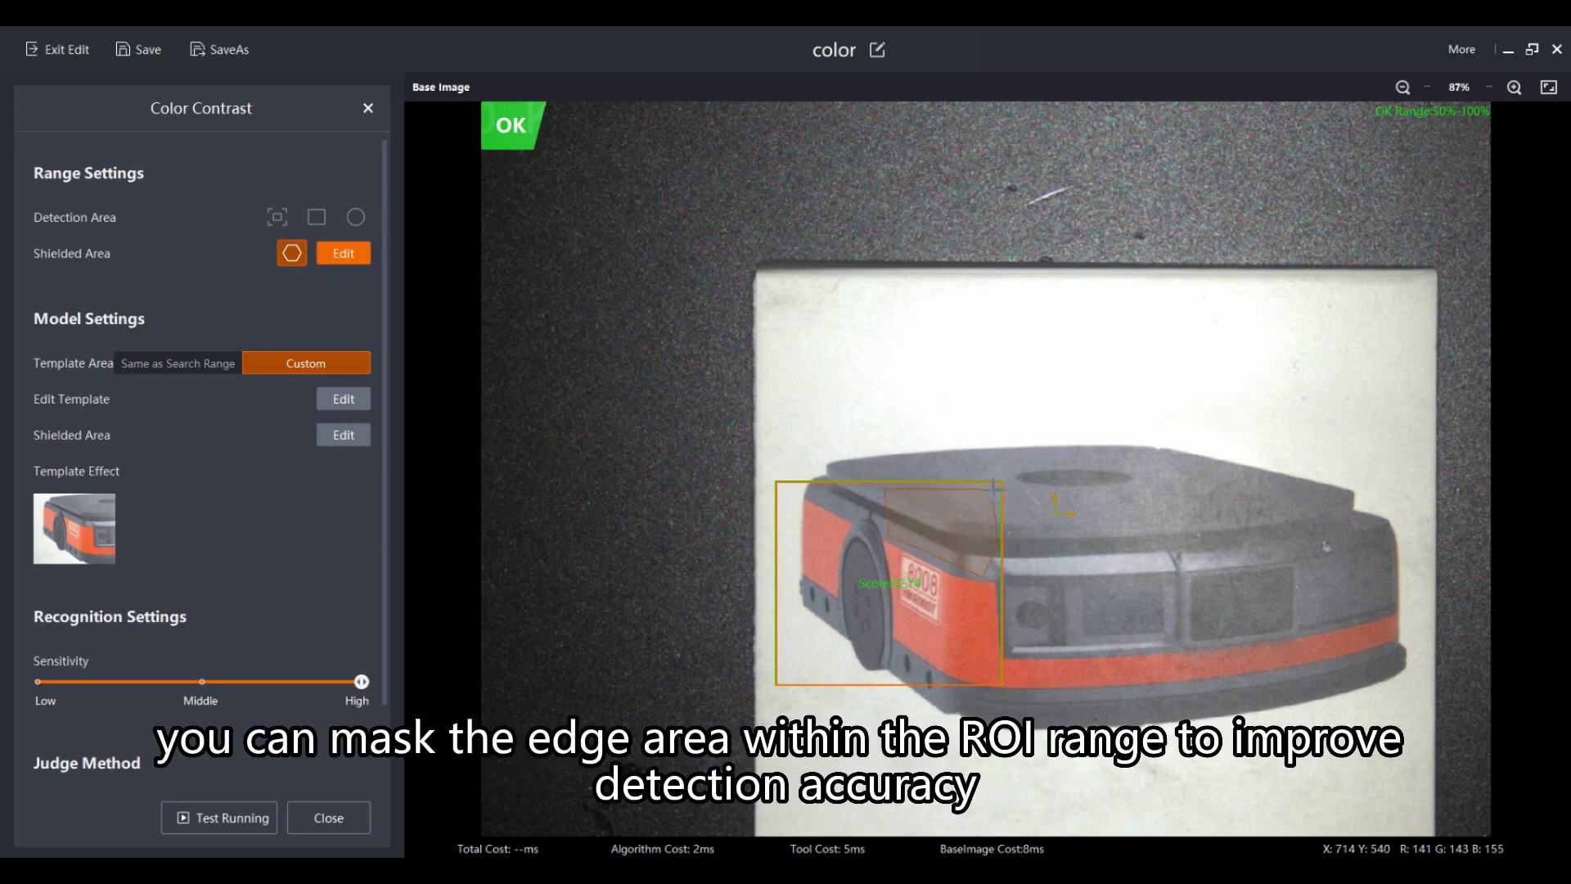
double_click(994, 488)
scroll(945, 569, up, 3)
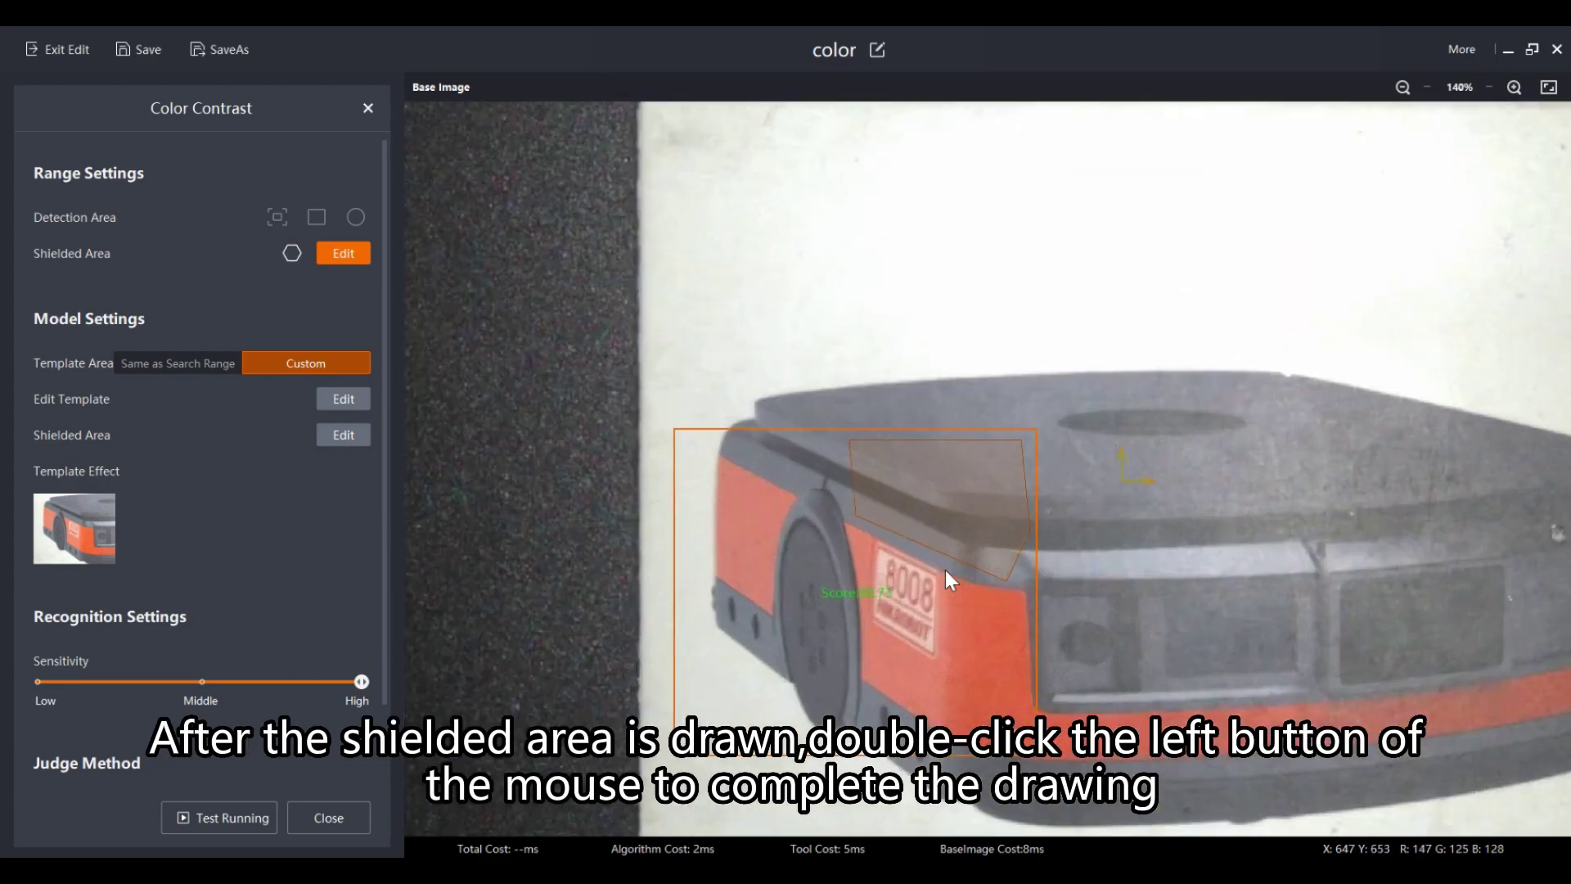
scroll(945, 569, up, 2)
scroll(945, 570, down, 4)
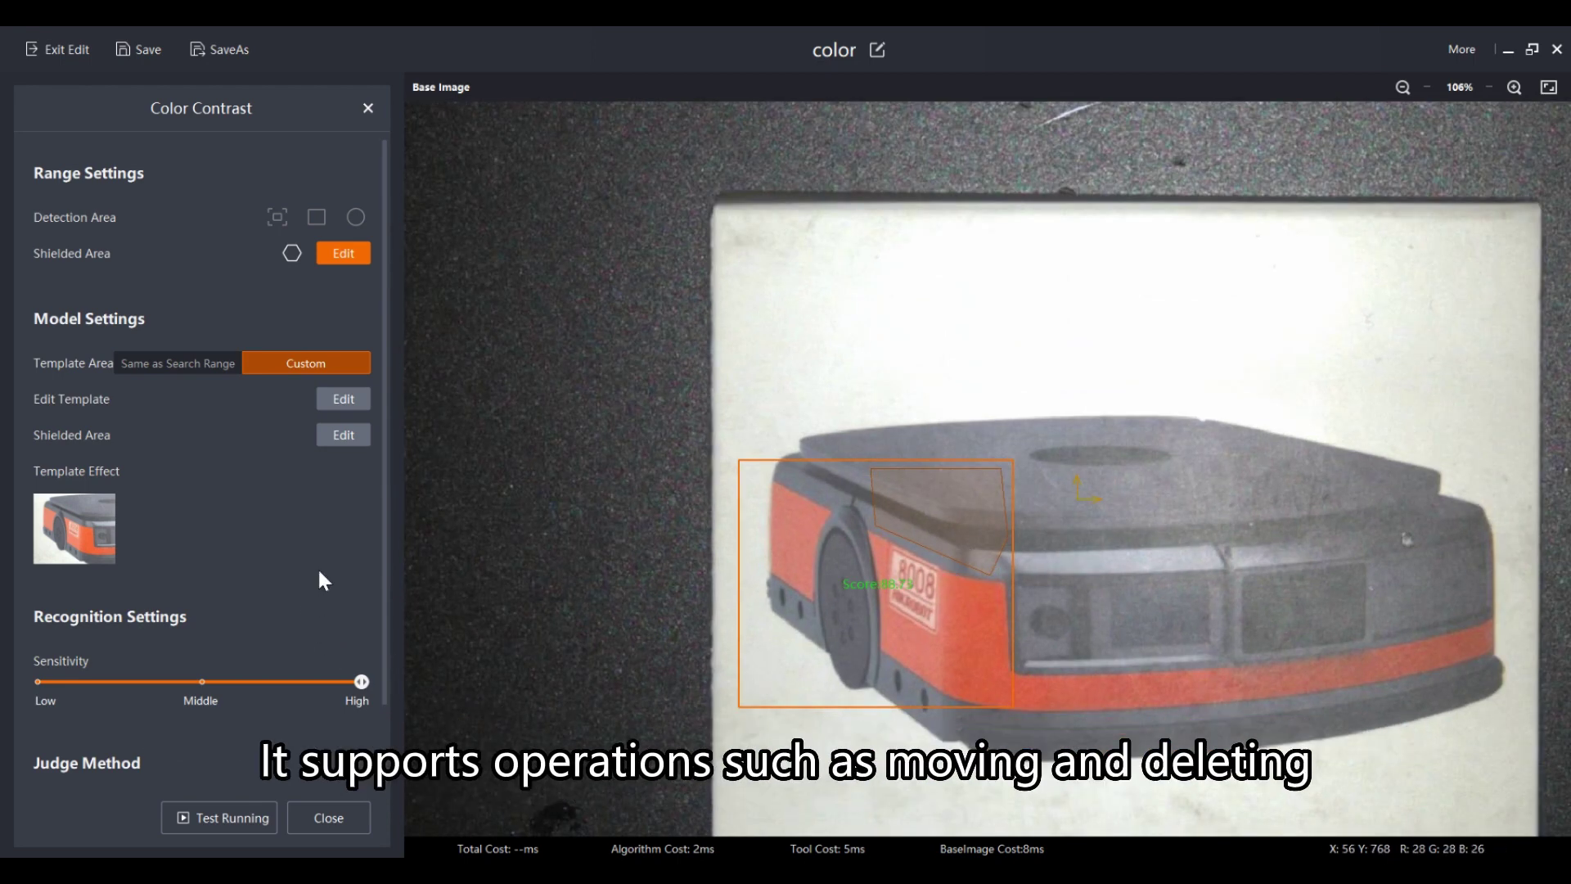
- Try Middle sensitivity, then set the Color Contrast sensitivity back to High
scroll(327, 566, down, 2)
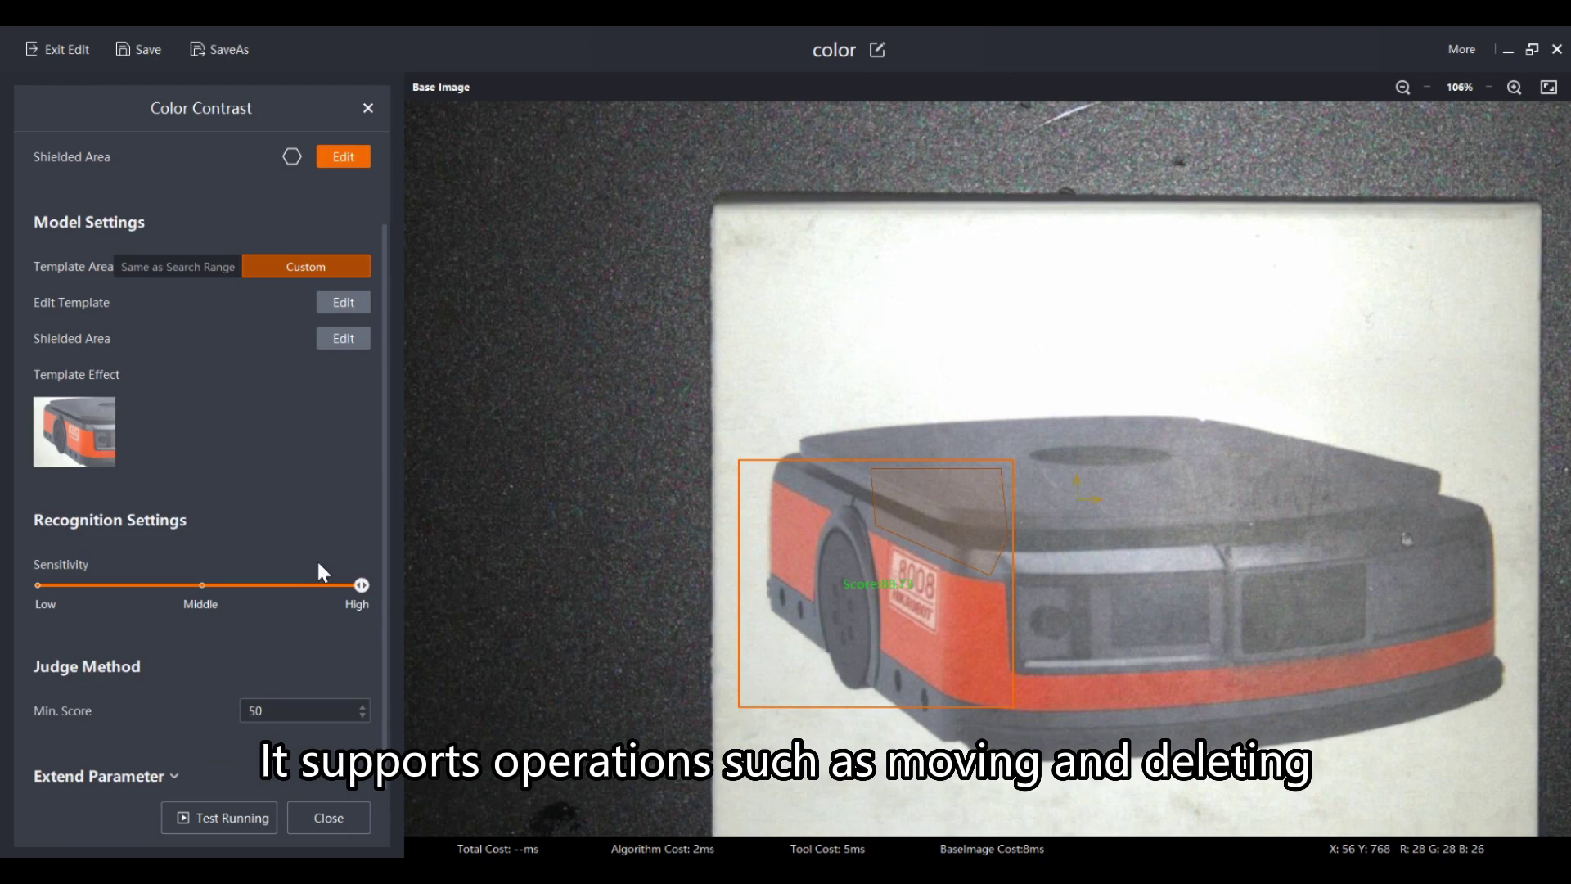
click(201, 585)
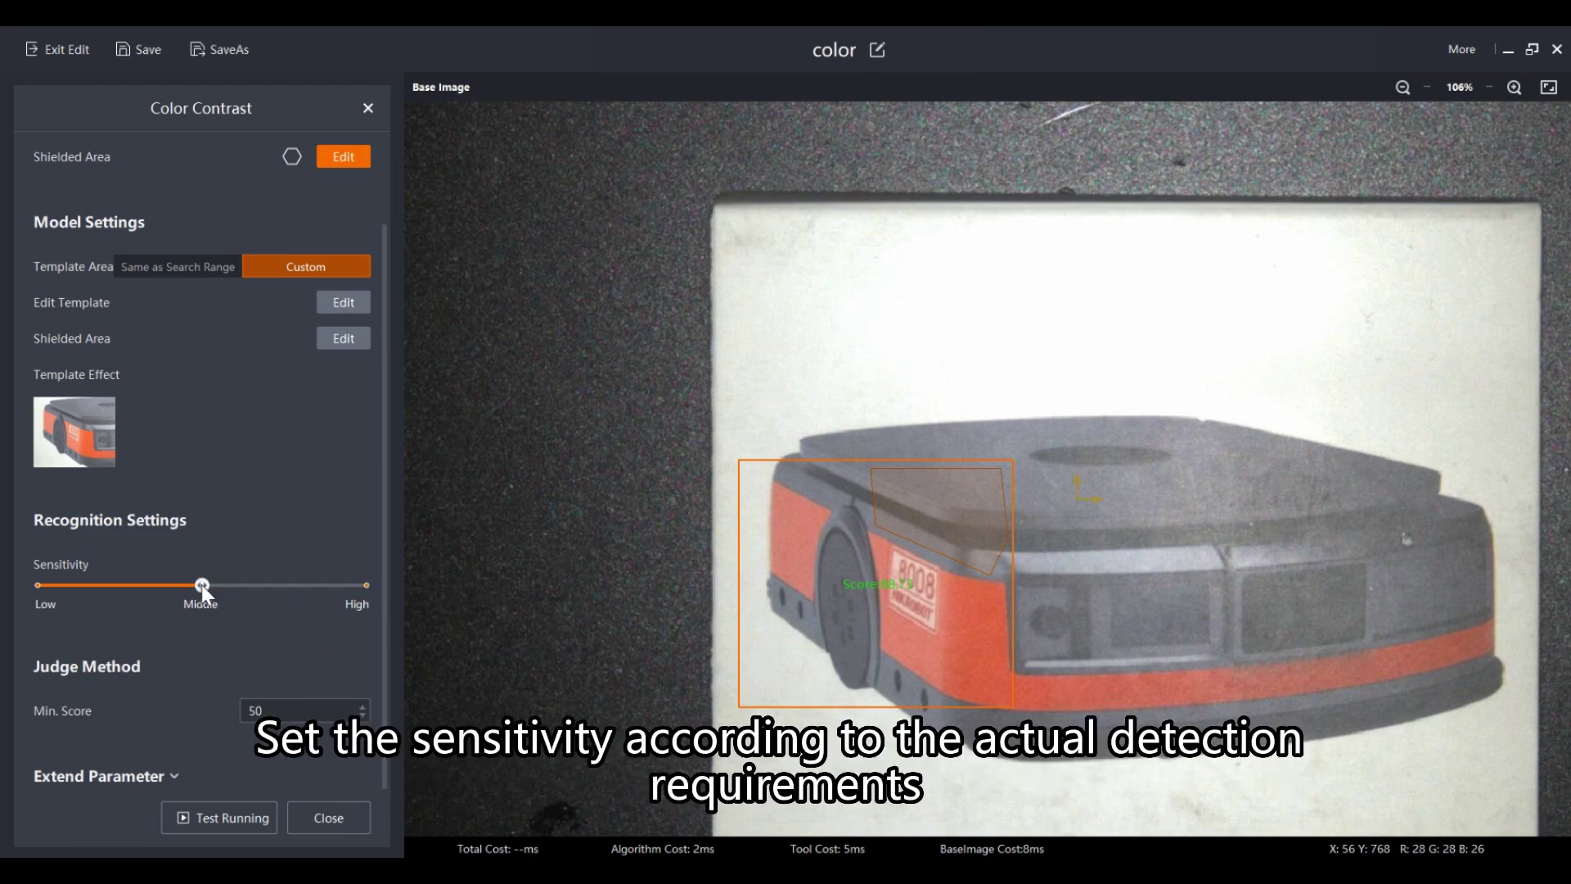
click(363, 585)
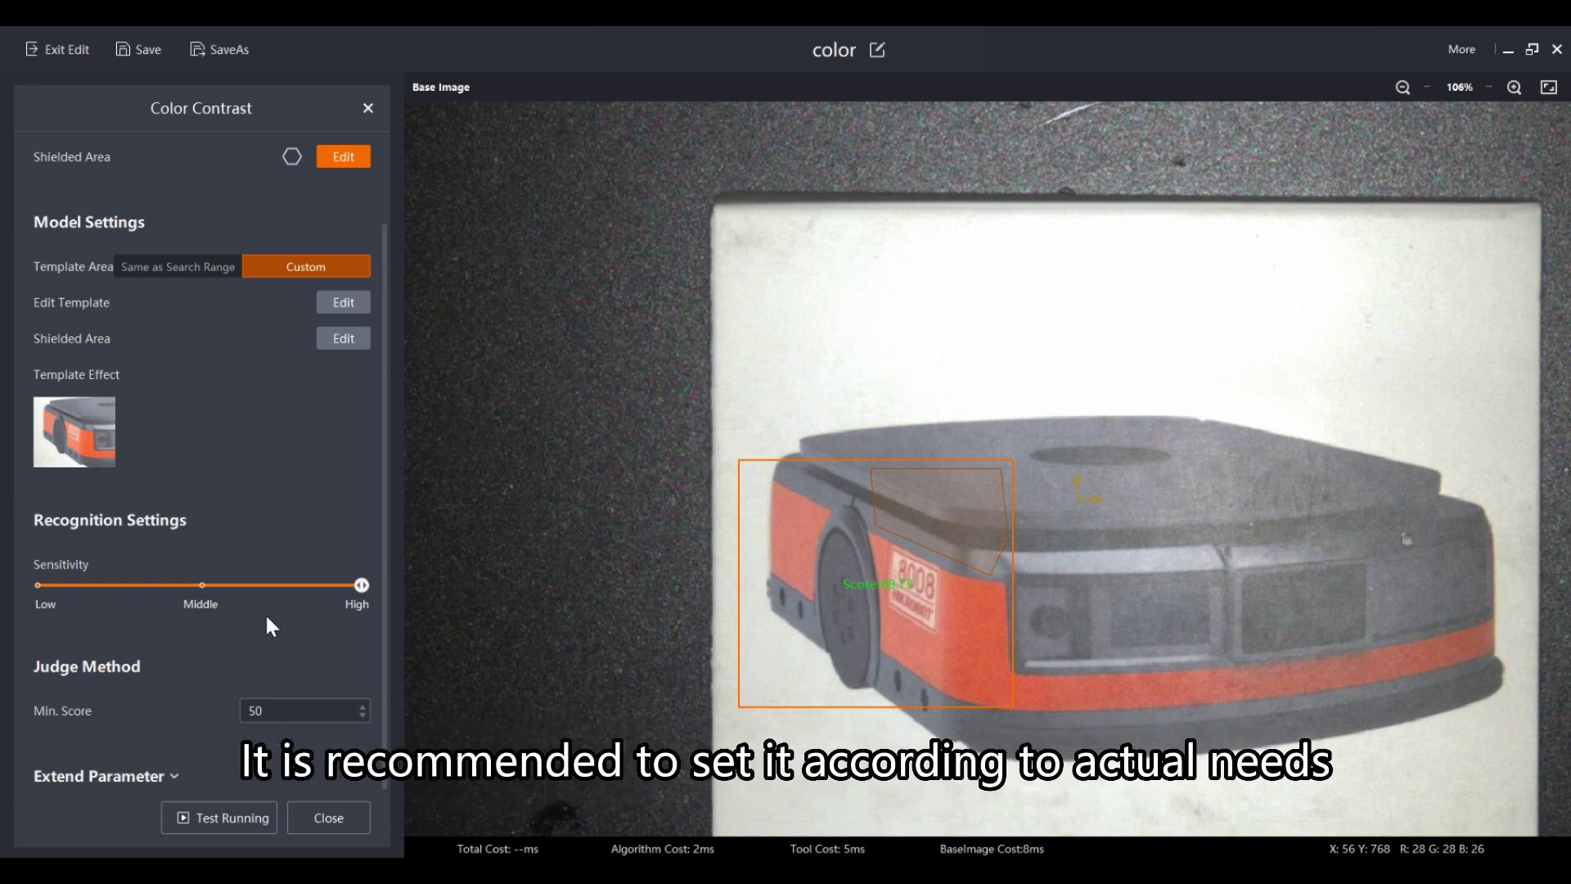
- Set the minimum score to 100, then back to 50
click(295, 710)
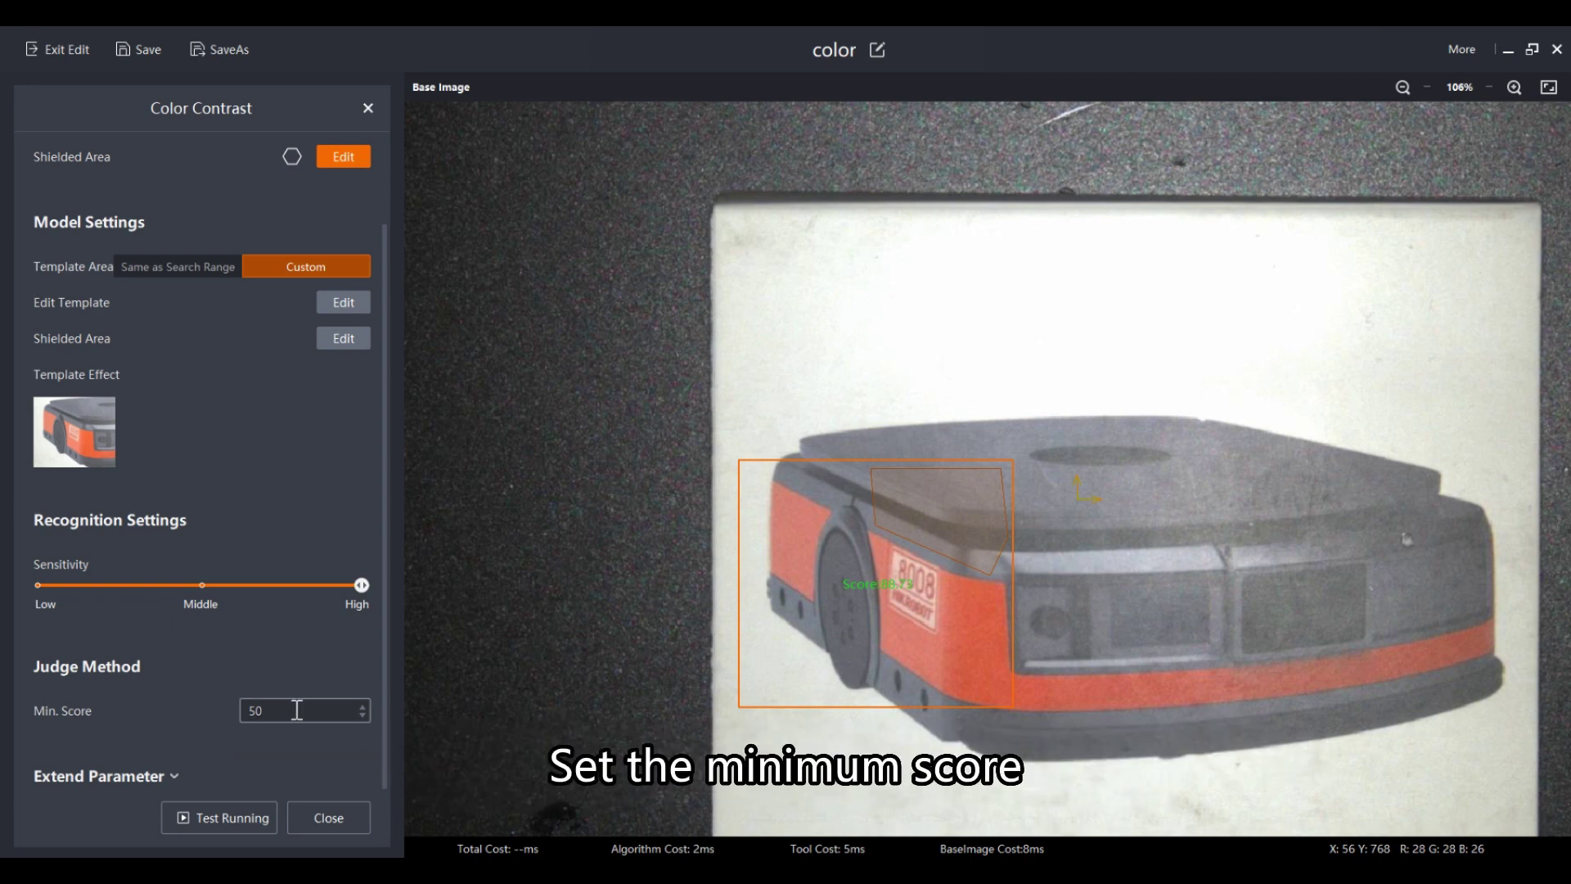
key(BackSpace)
key(BackSpace)
text(100)
key(ctrl+a)
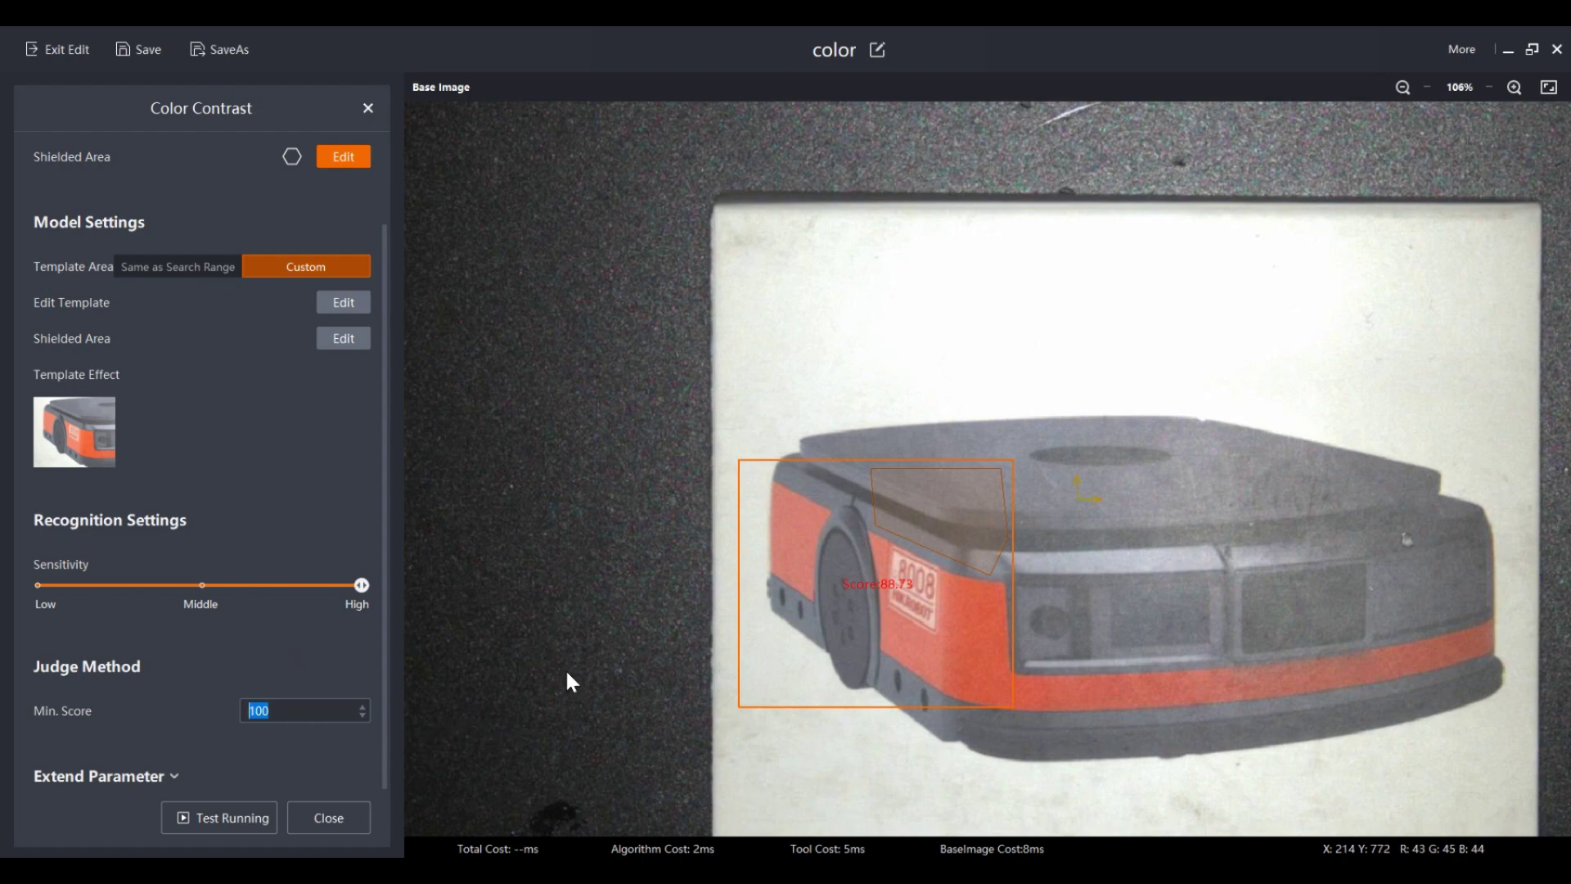
scroll(565, 668, down, 1)
scroll(536, 679, down, 1)
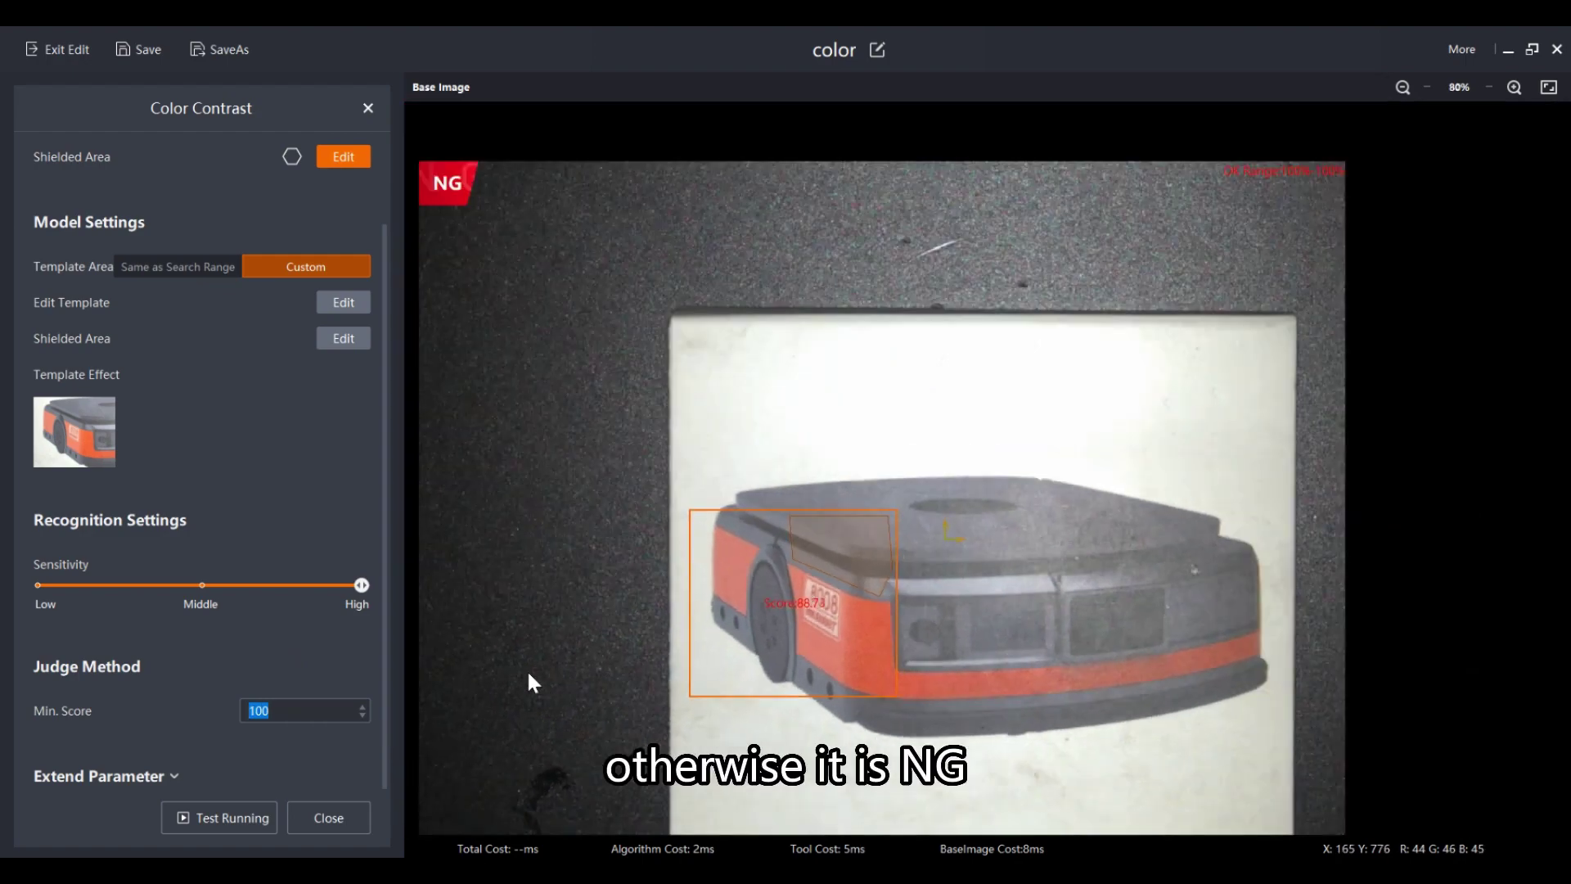
text(50)
key(Return)
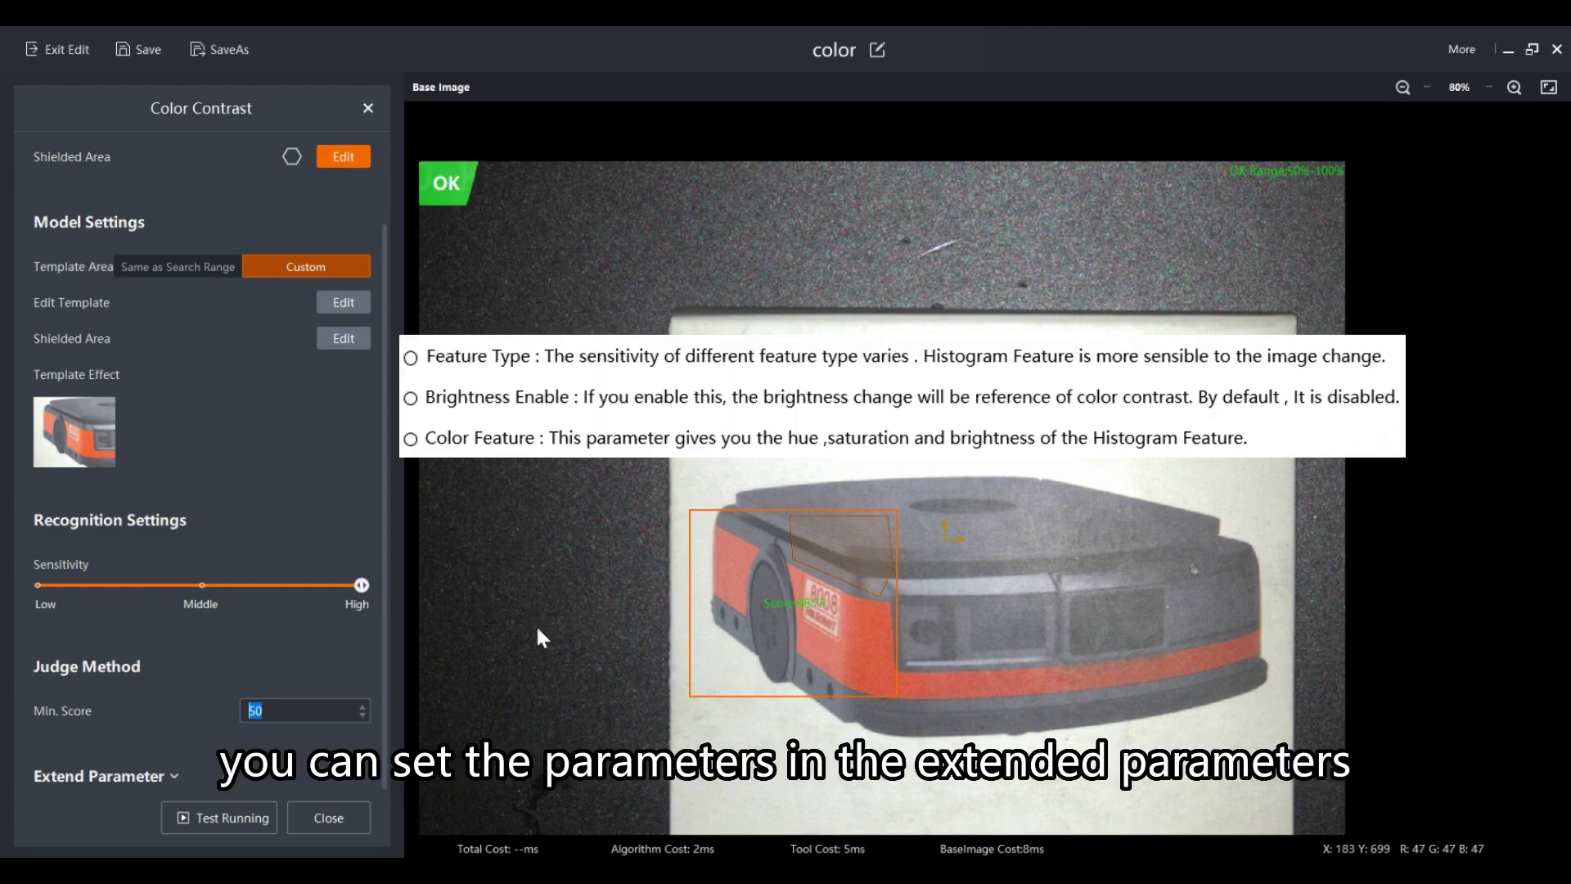
- Expand Extend Parameter and close the Color Contrast settings
click(174, 774)
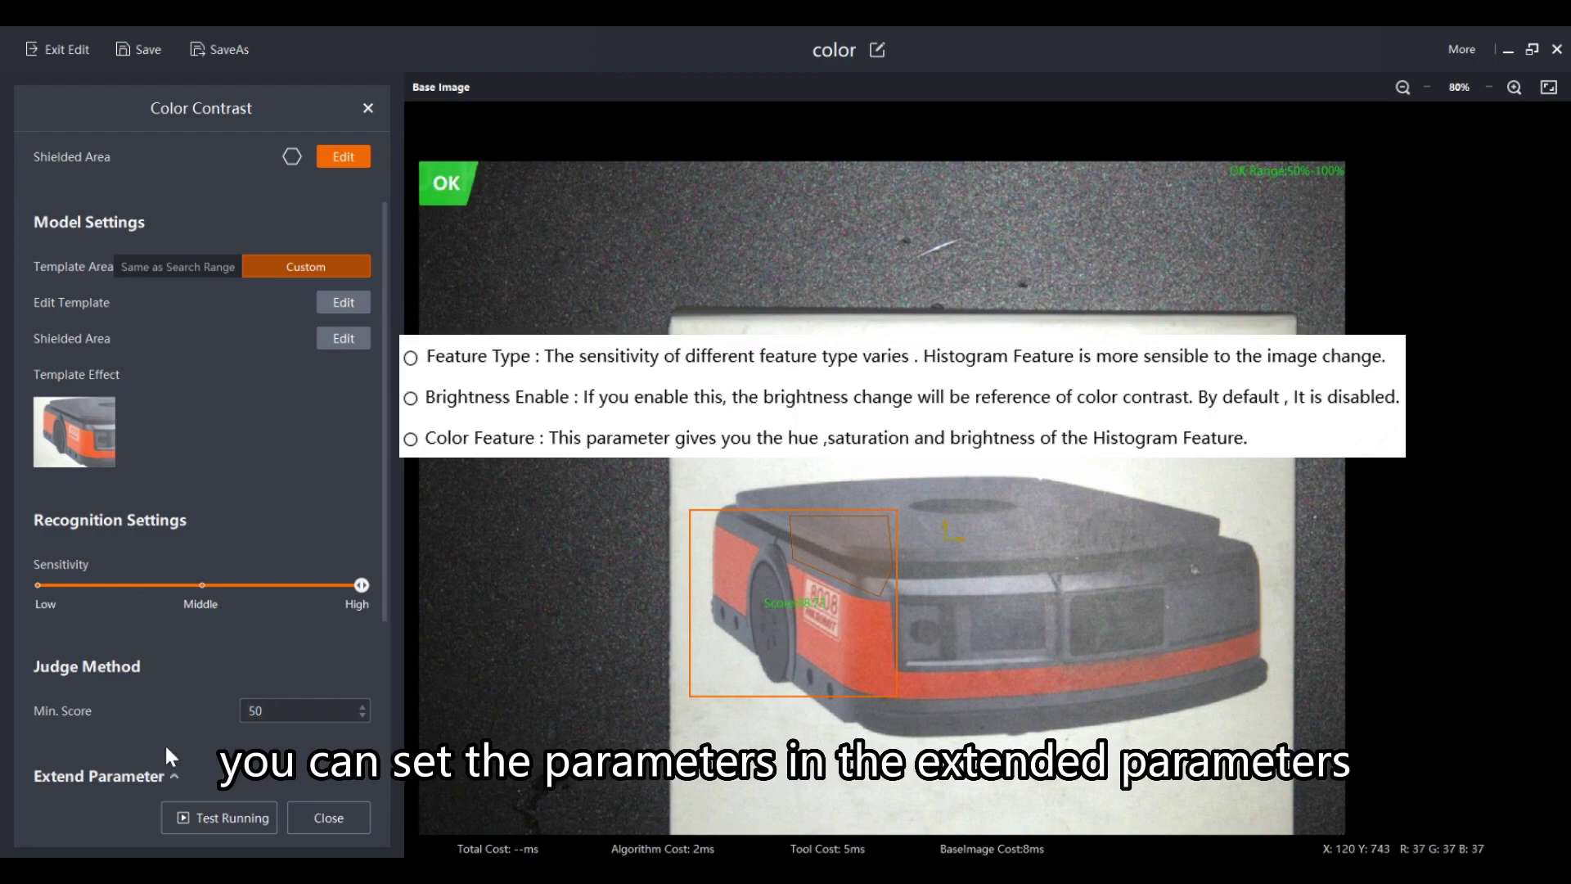
scroll(165, 695, down, 3)
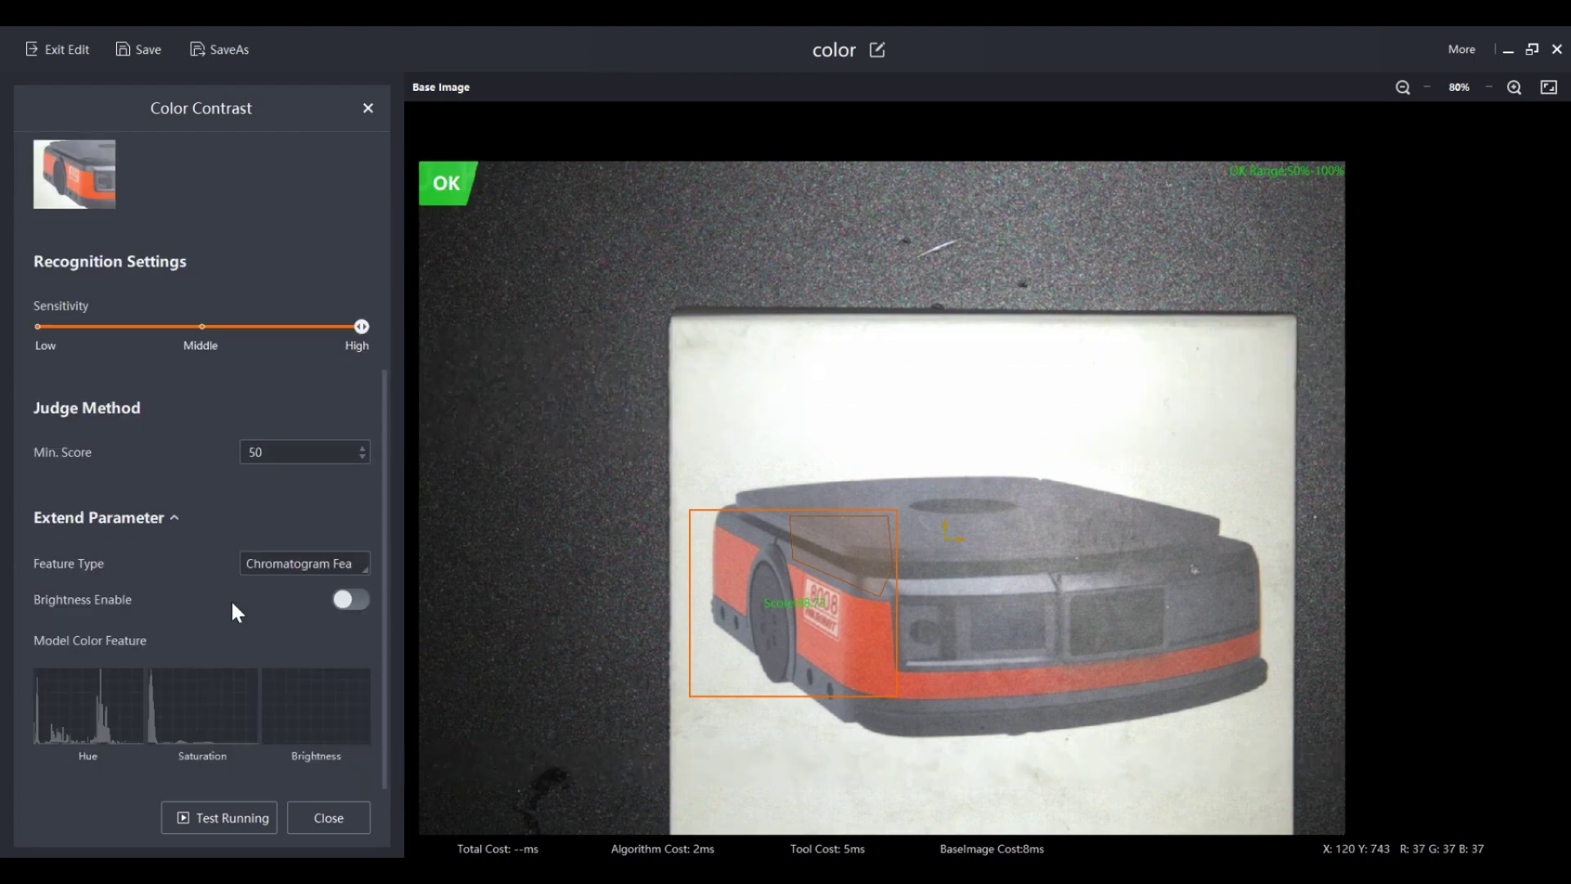
click(335, 813)
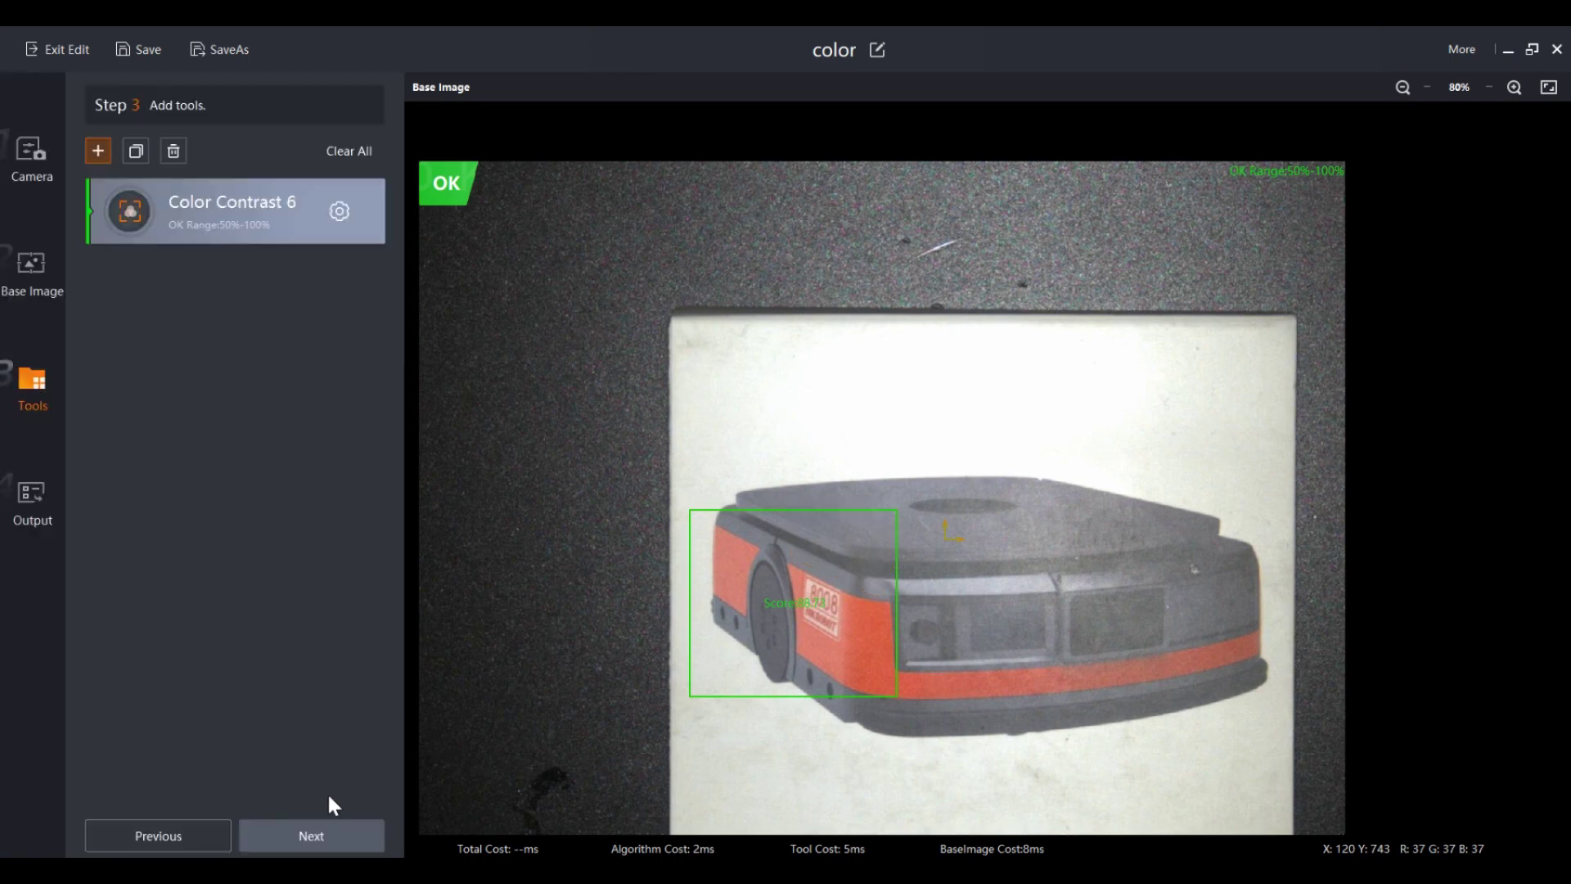
- In the output settings, explore the custom logic option for project results, then return
click(322, 831)
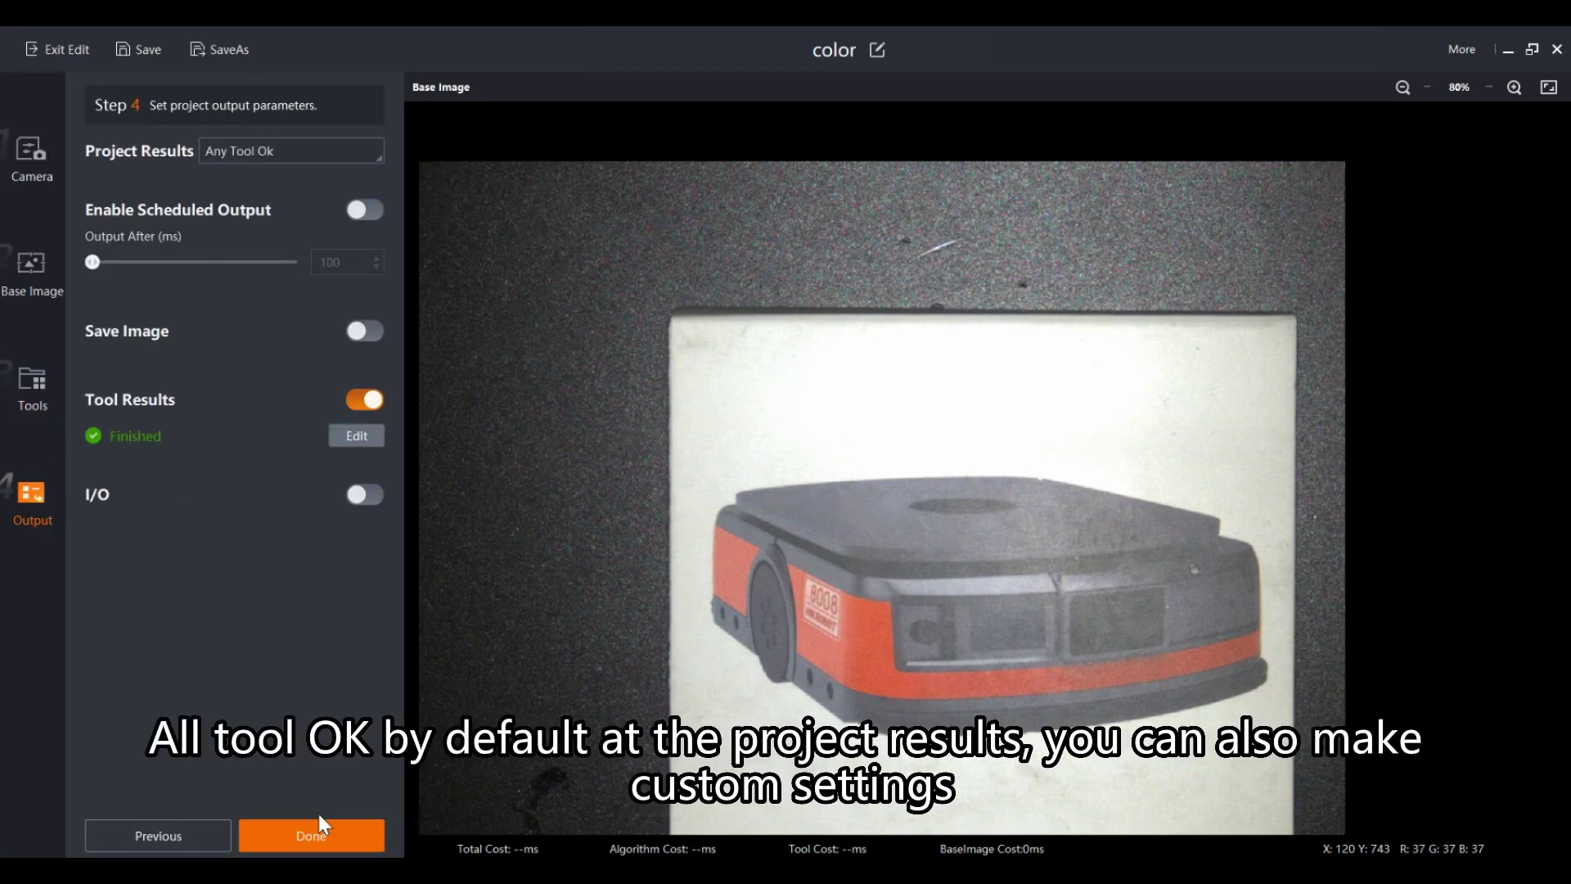
click(268, 146)
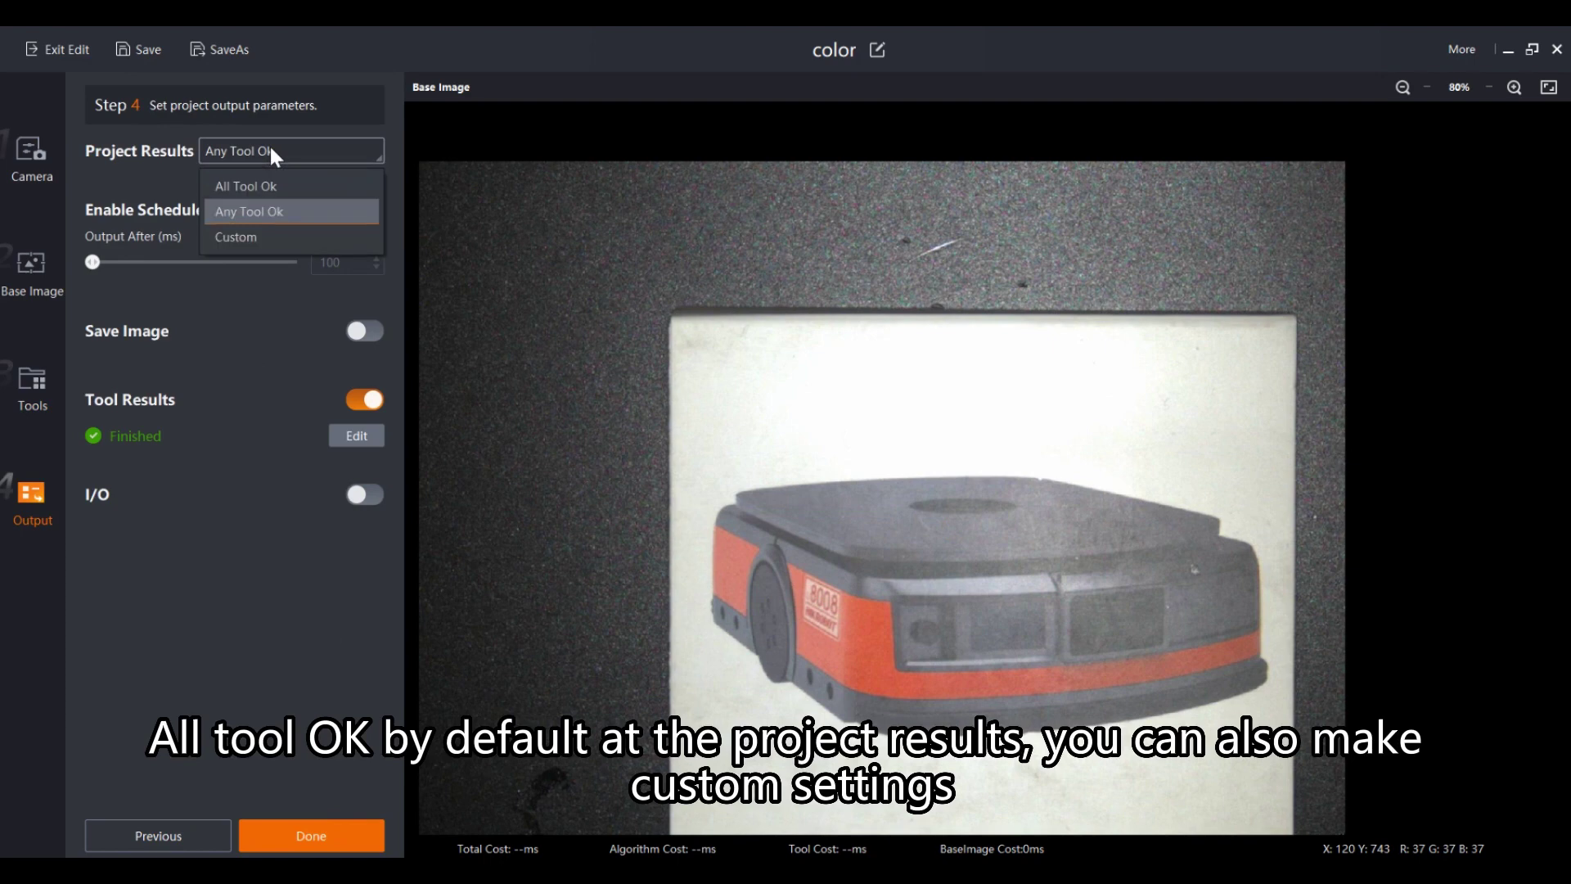
click(258, 239)
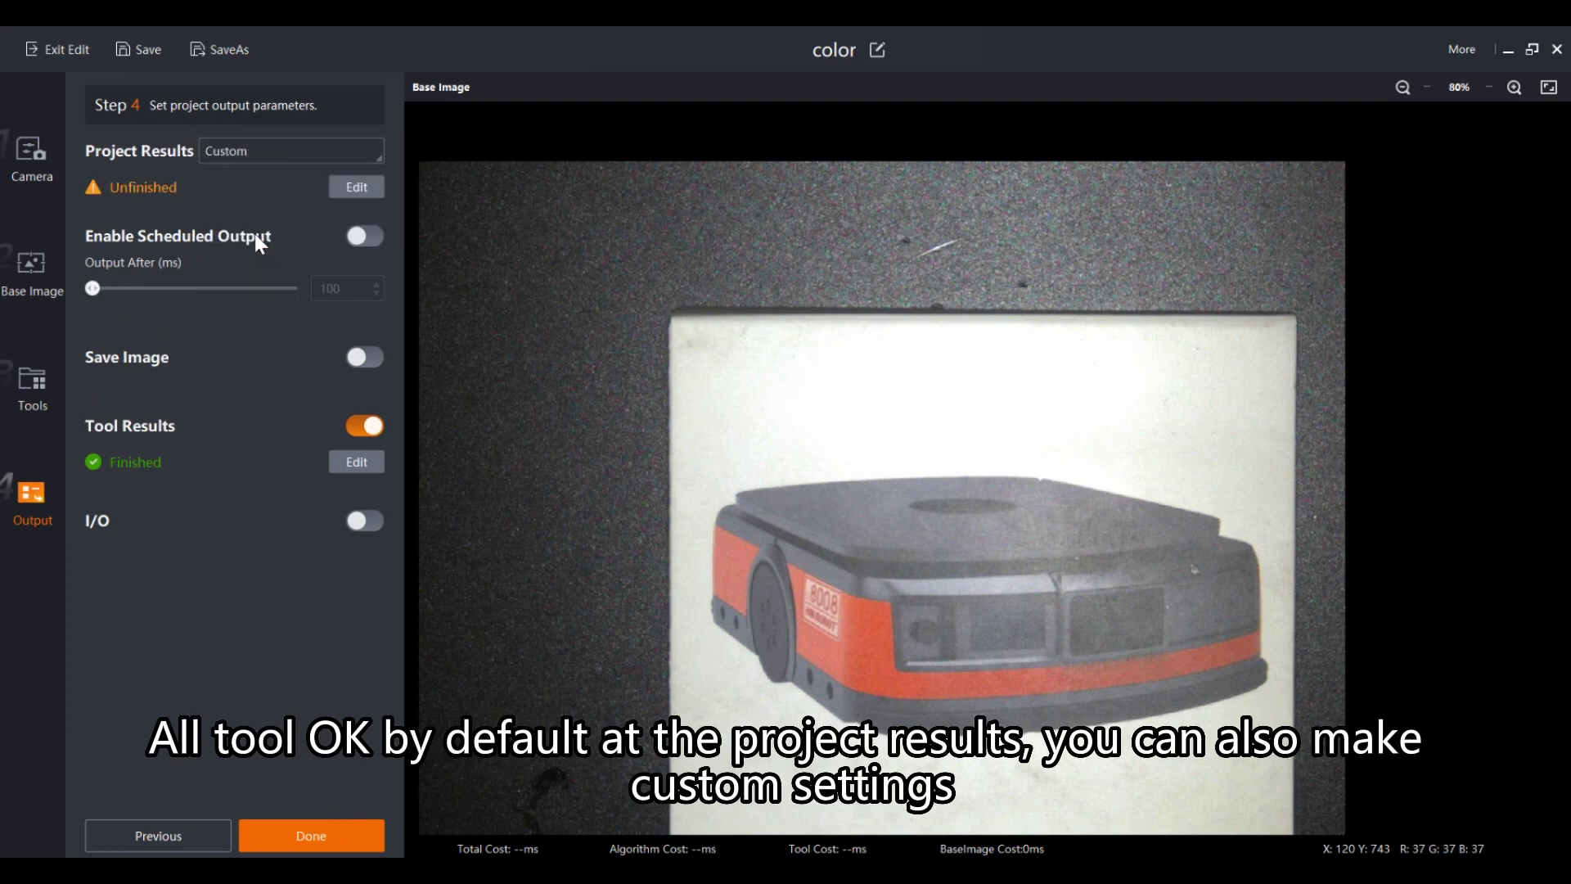
click(354, 183)
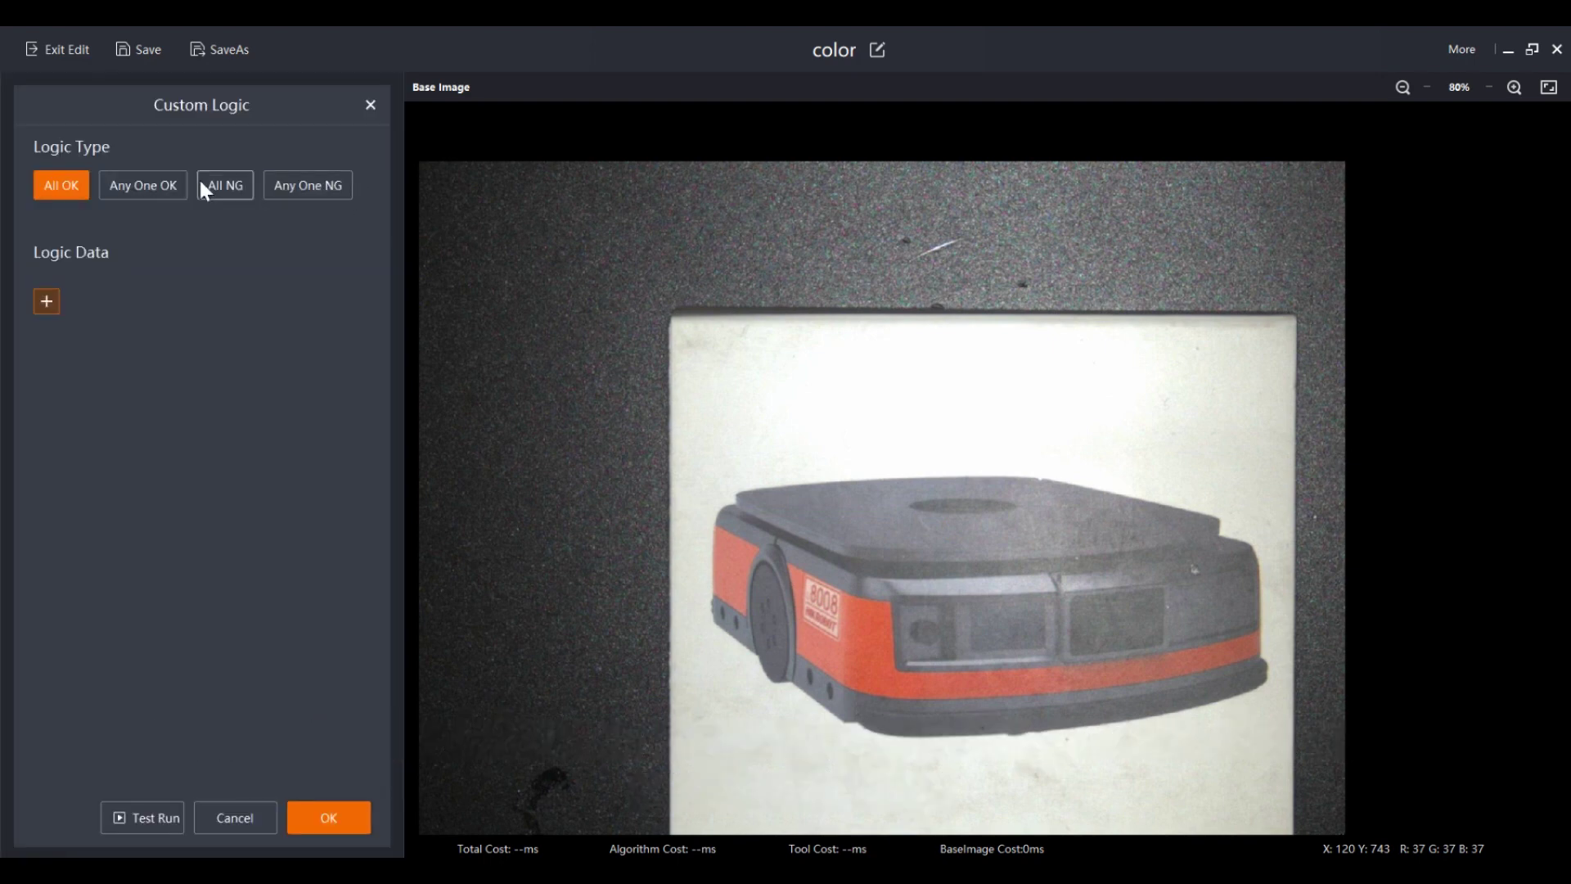
click(47, 300)
mouse_move(136, 320)
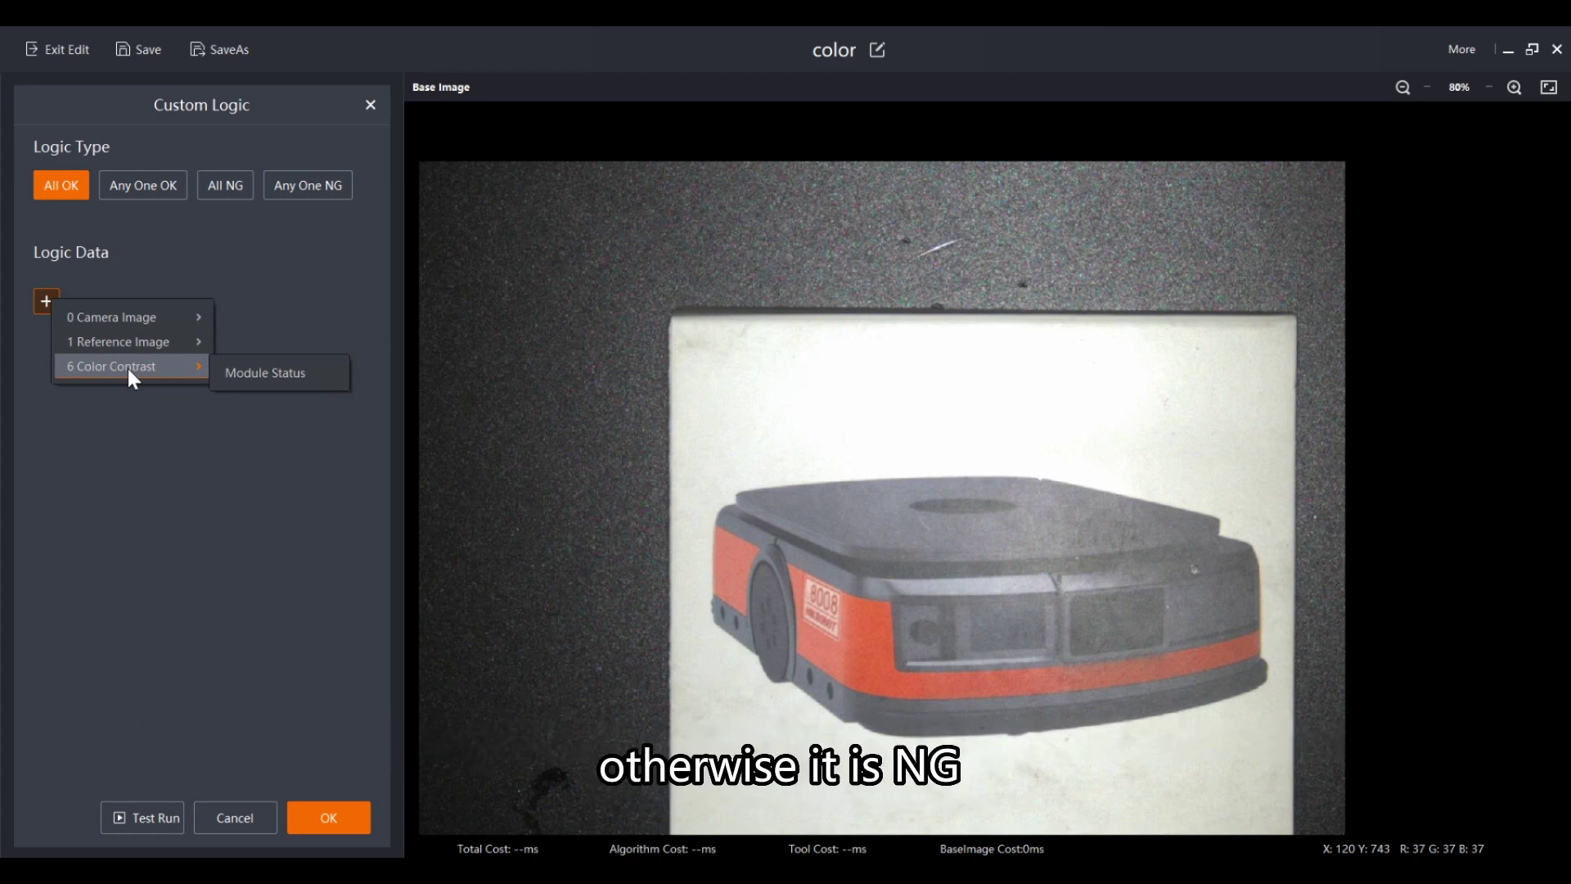
click(327, 821)
- Set the project result to Any Tool Ok and open the Tool Results editor
click(274, 152)
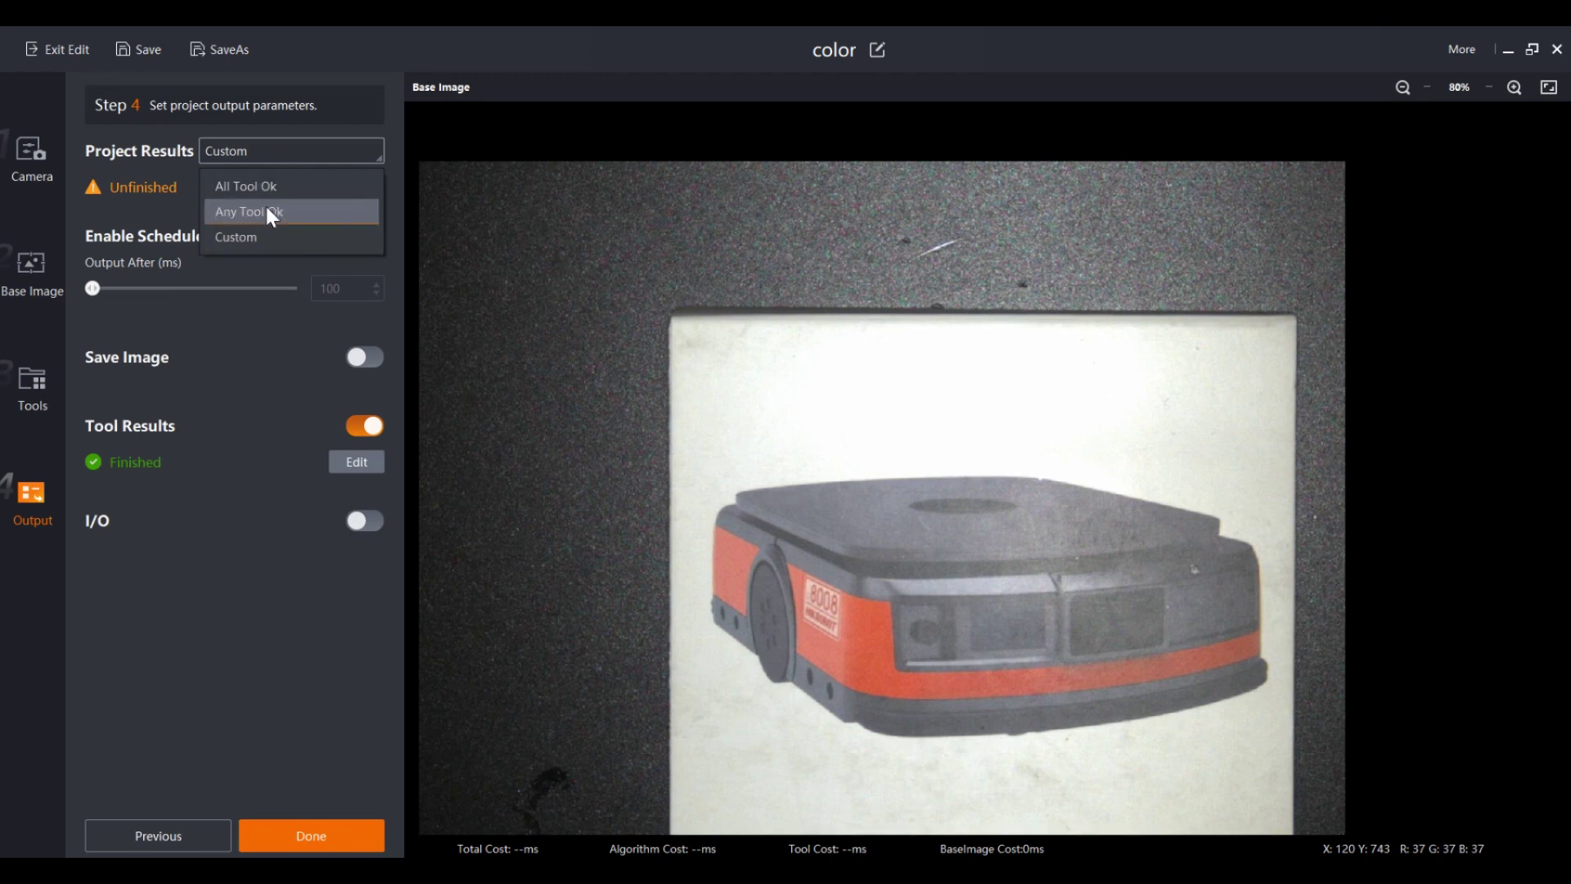
click(263, 206)
click(337, 435)
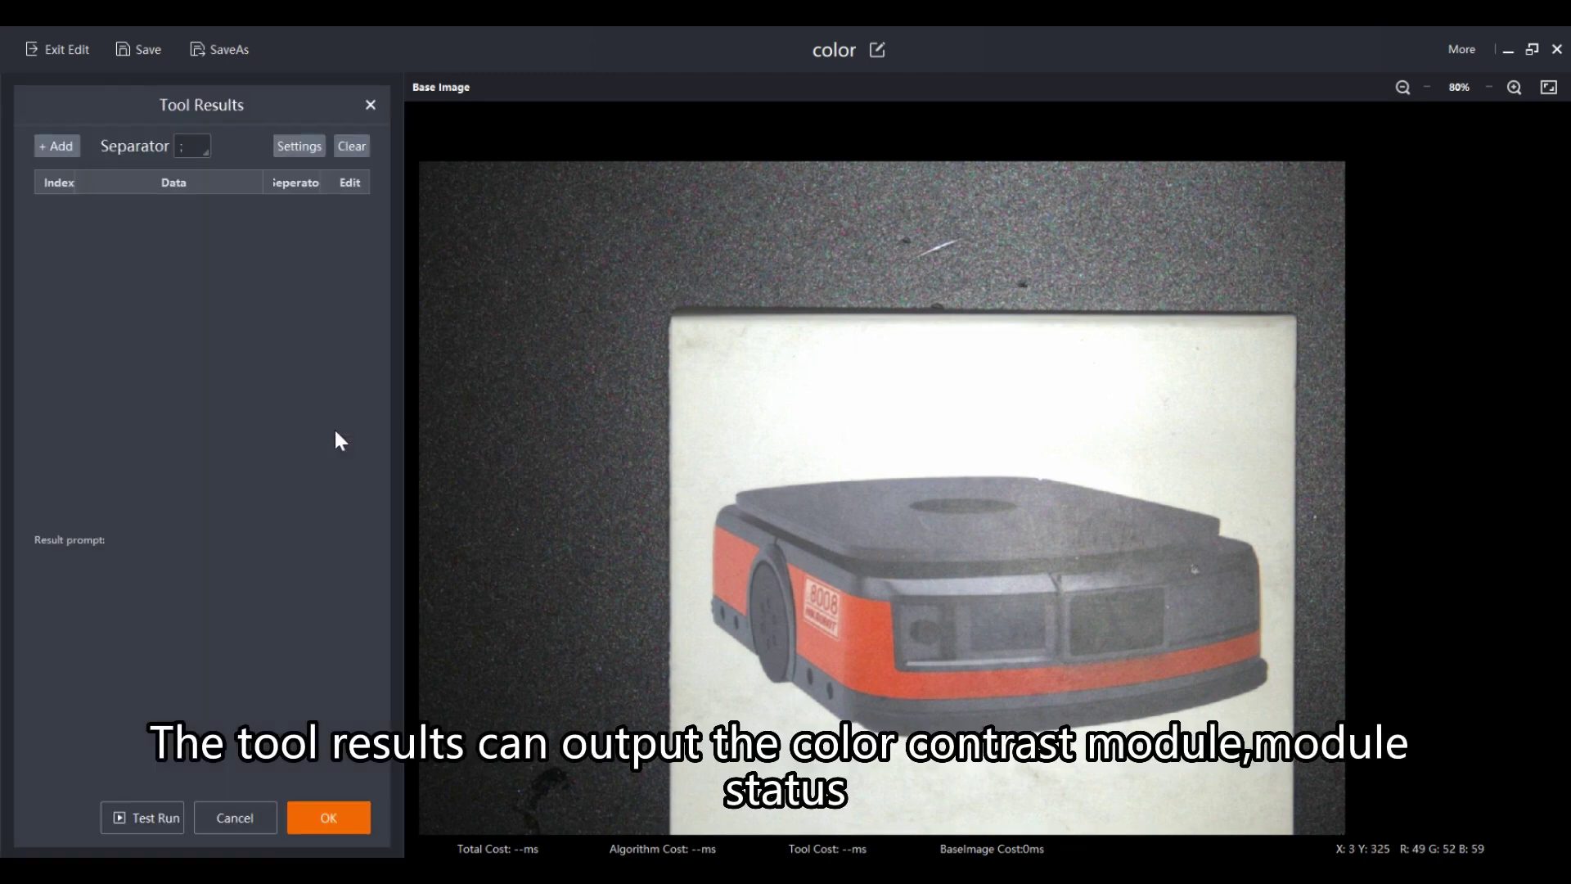
- Add the Color Contrast module status string to the output, with OK as true and NG as false
click(54, 149)
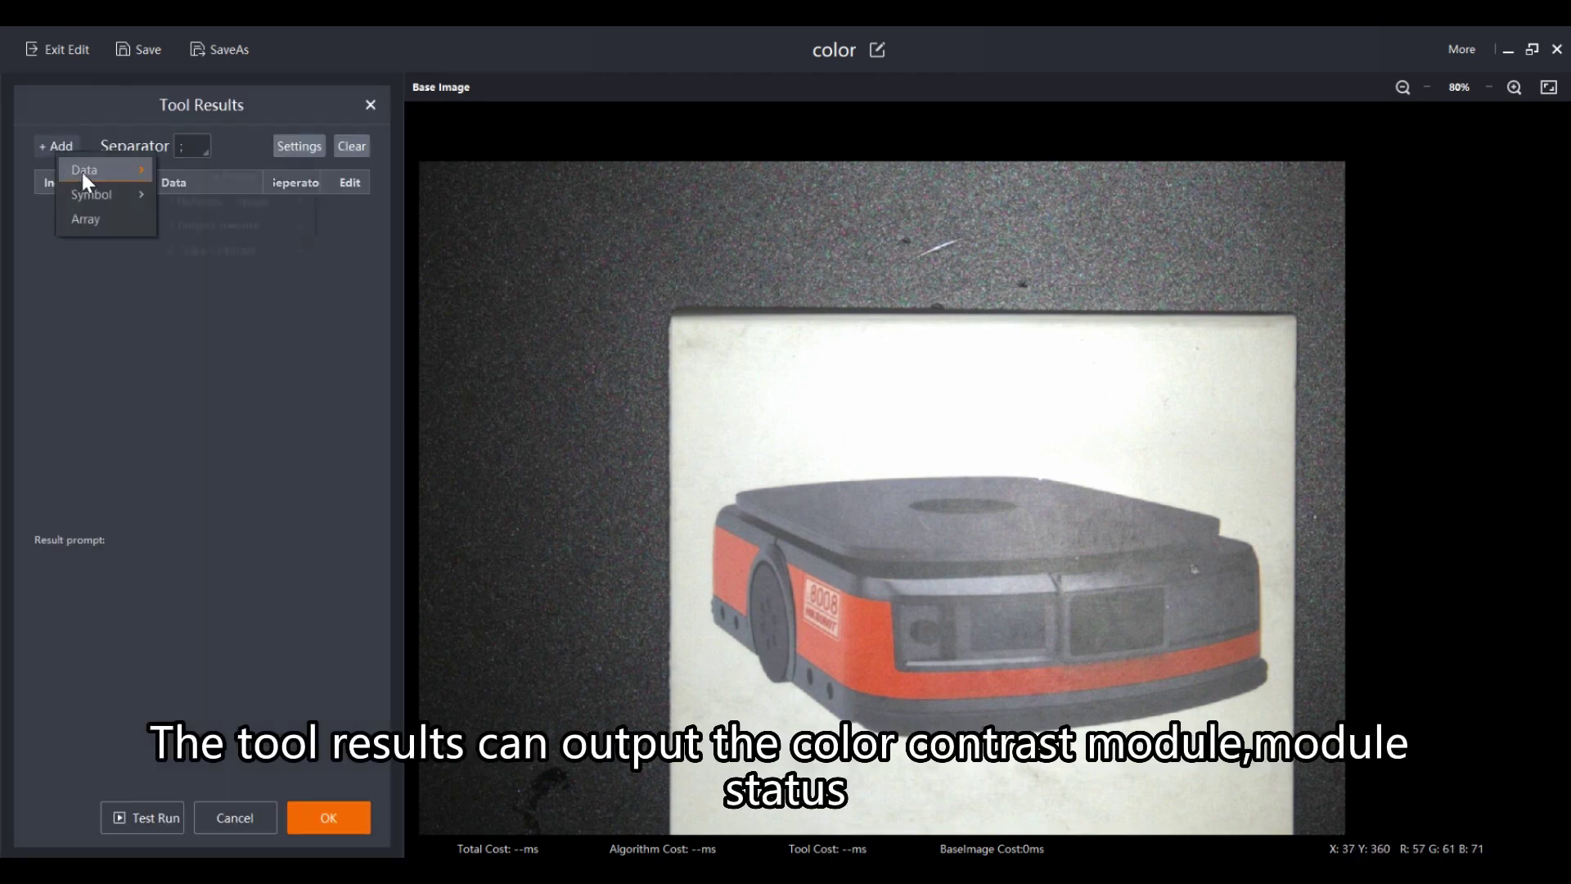
mouse_move(82, 169)
mouse_move(253, 255)
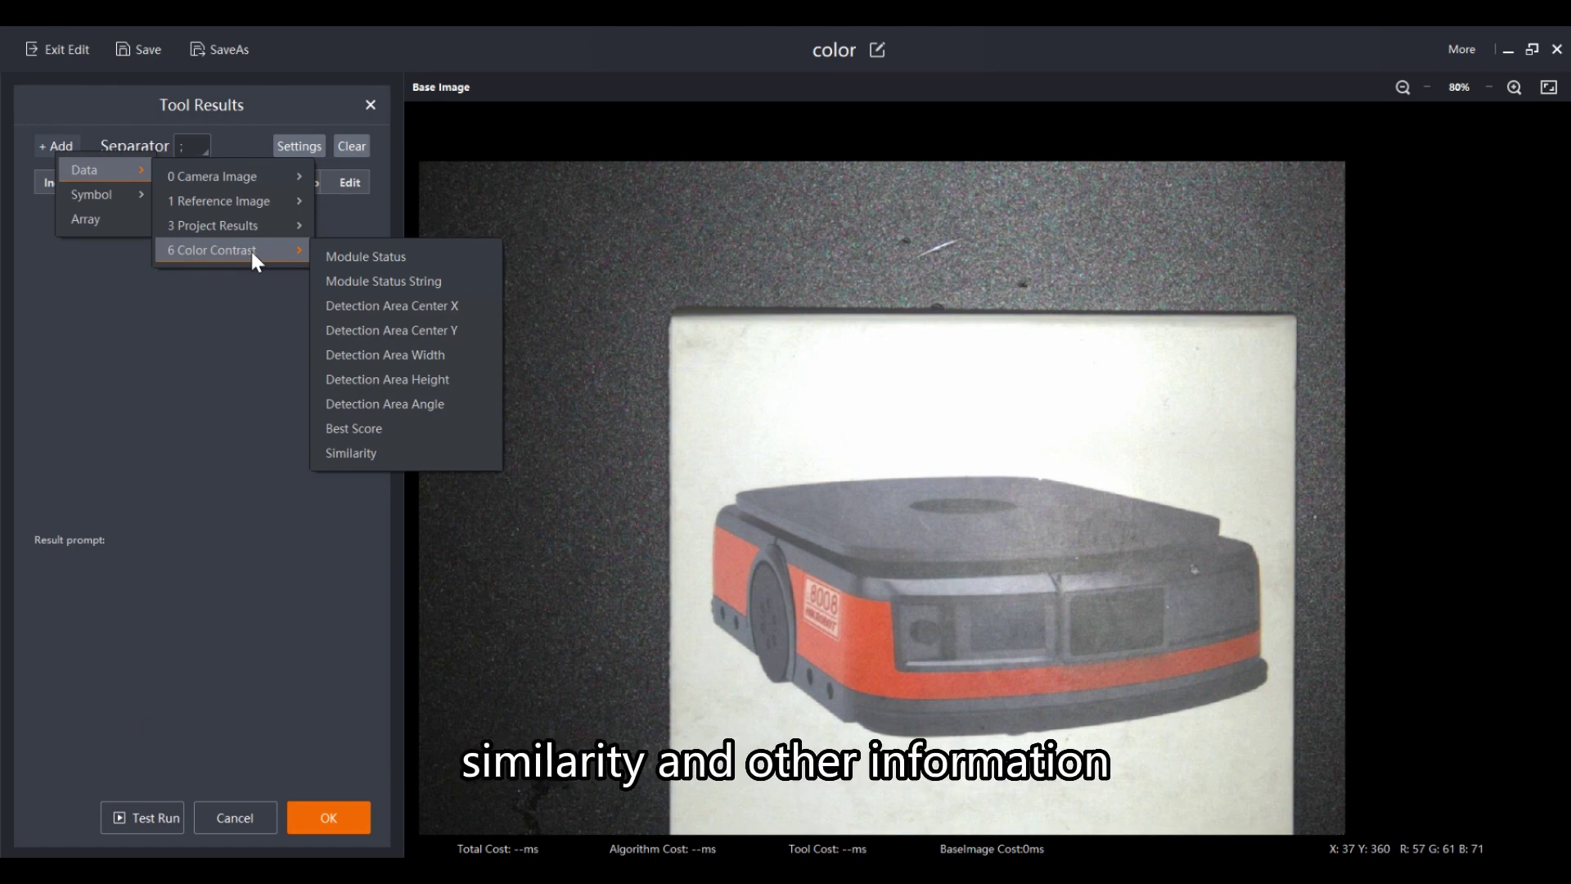
click(382, 282)
click(356, 206)
drag(805, 390, 778, 397)
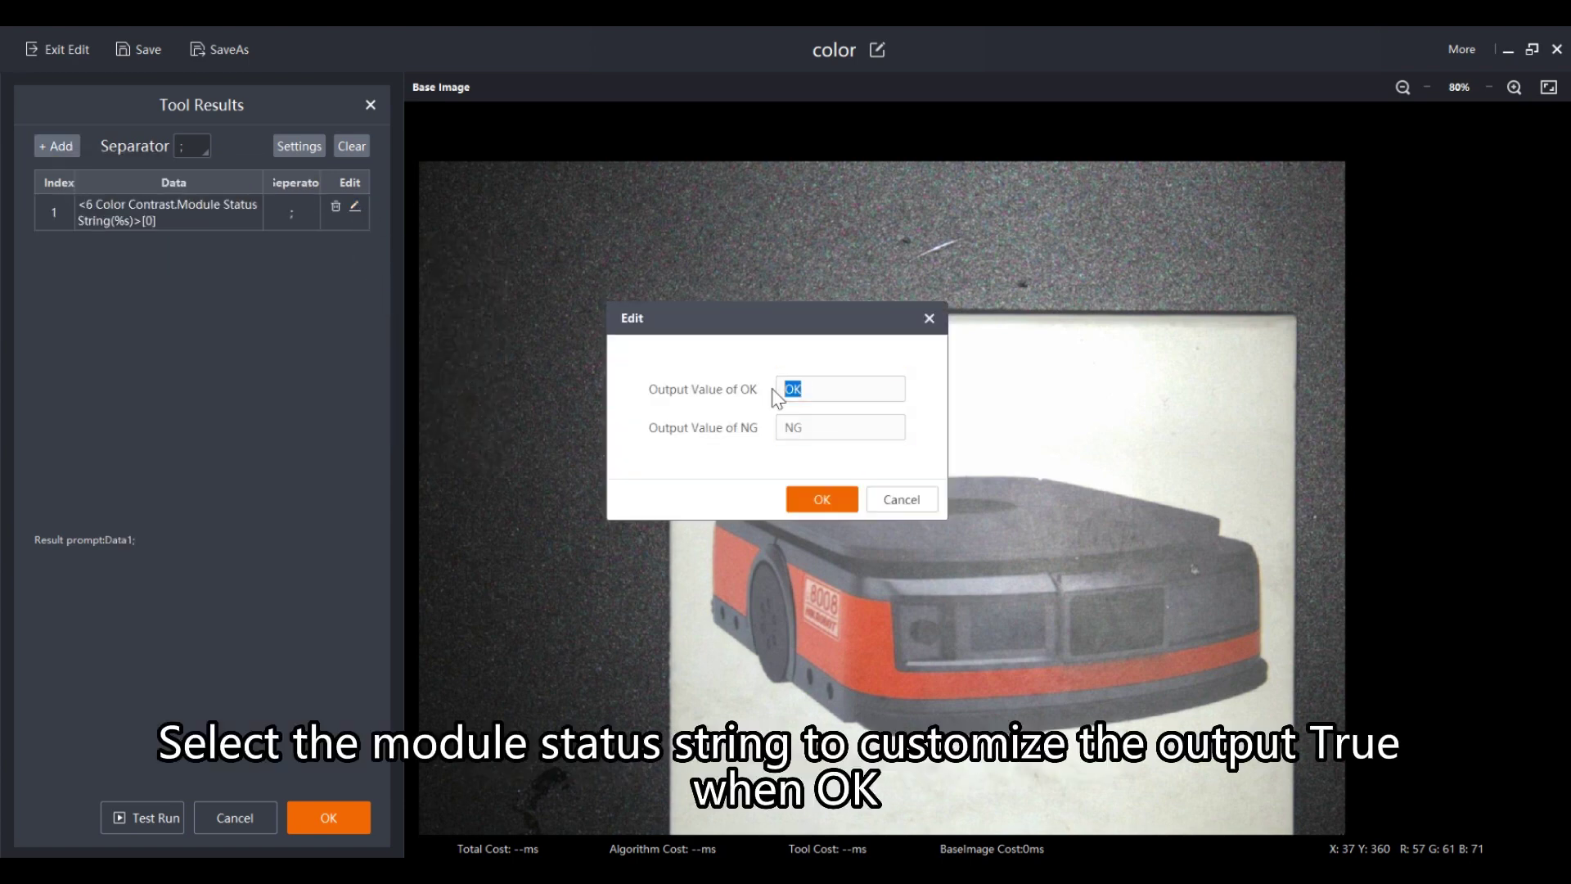
text(true)
drag(784, 427, 835, 434)
text(fa)
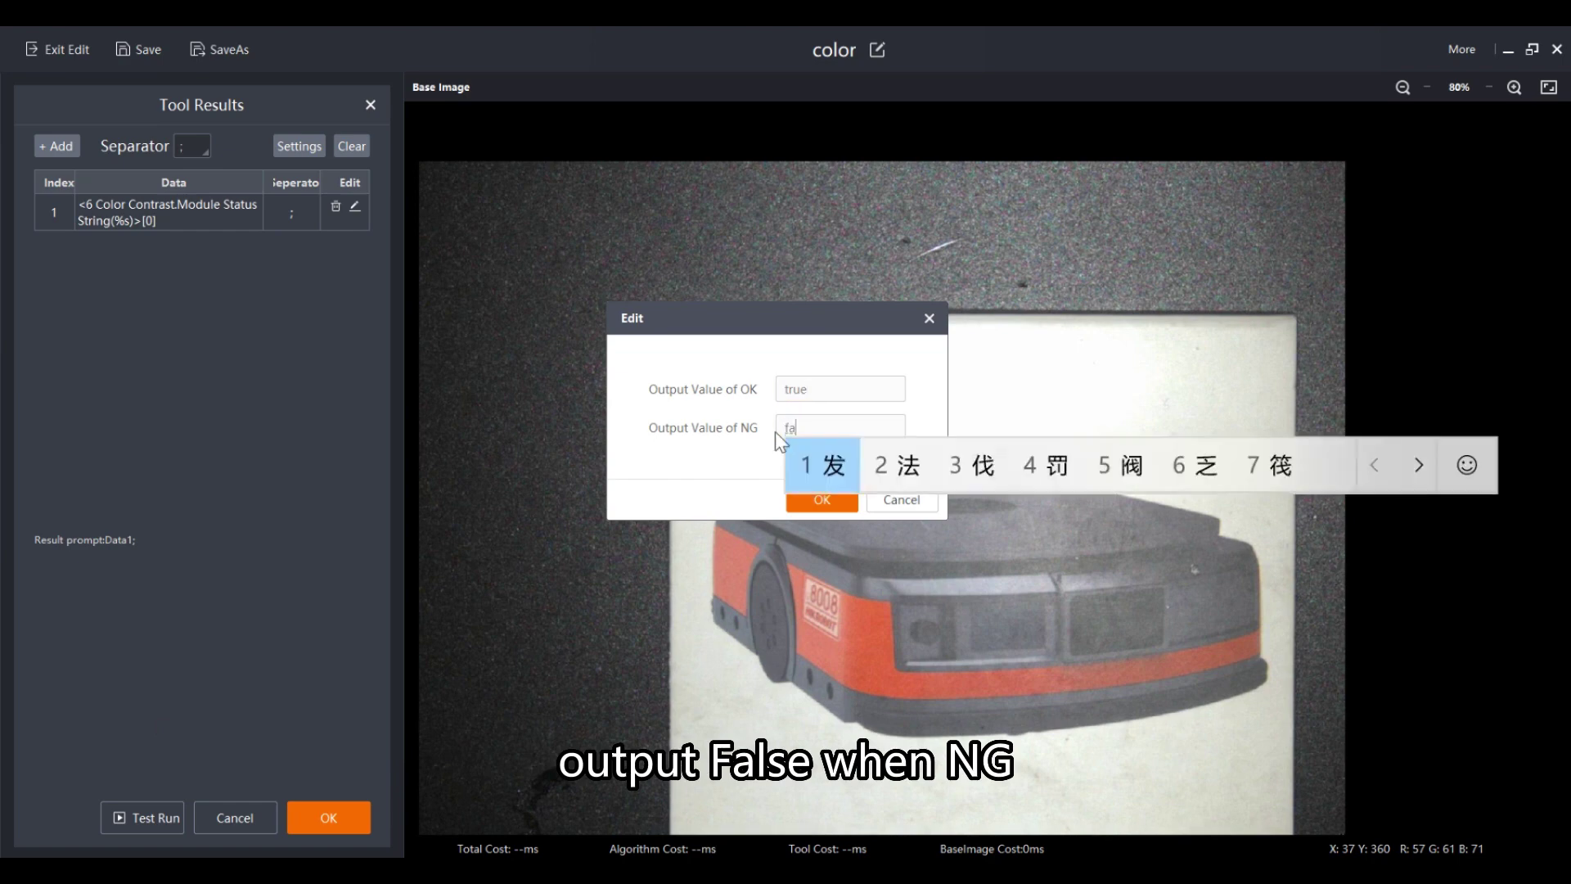
text(lse2)
click(823, 501)
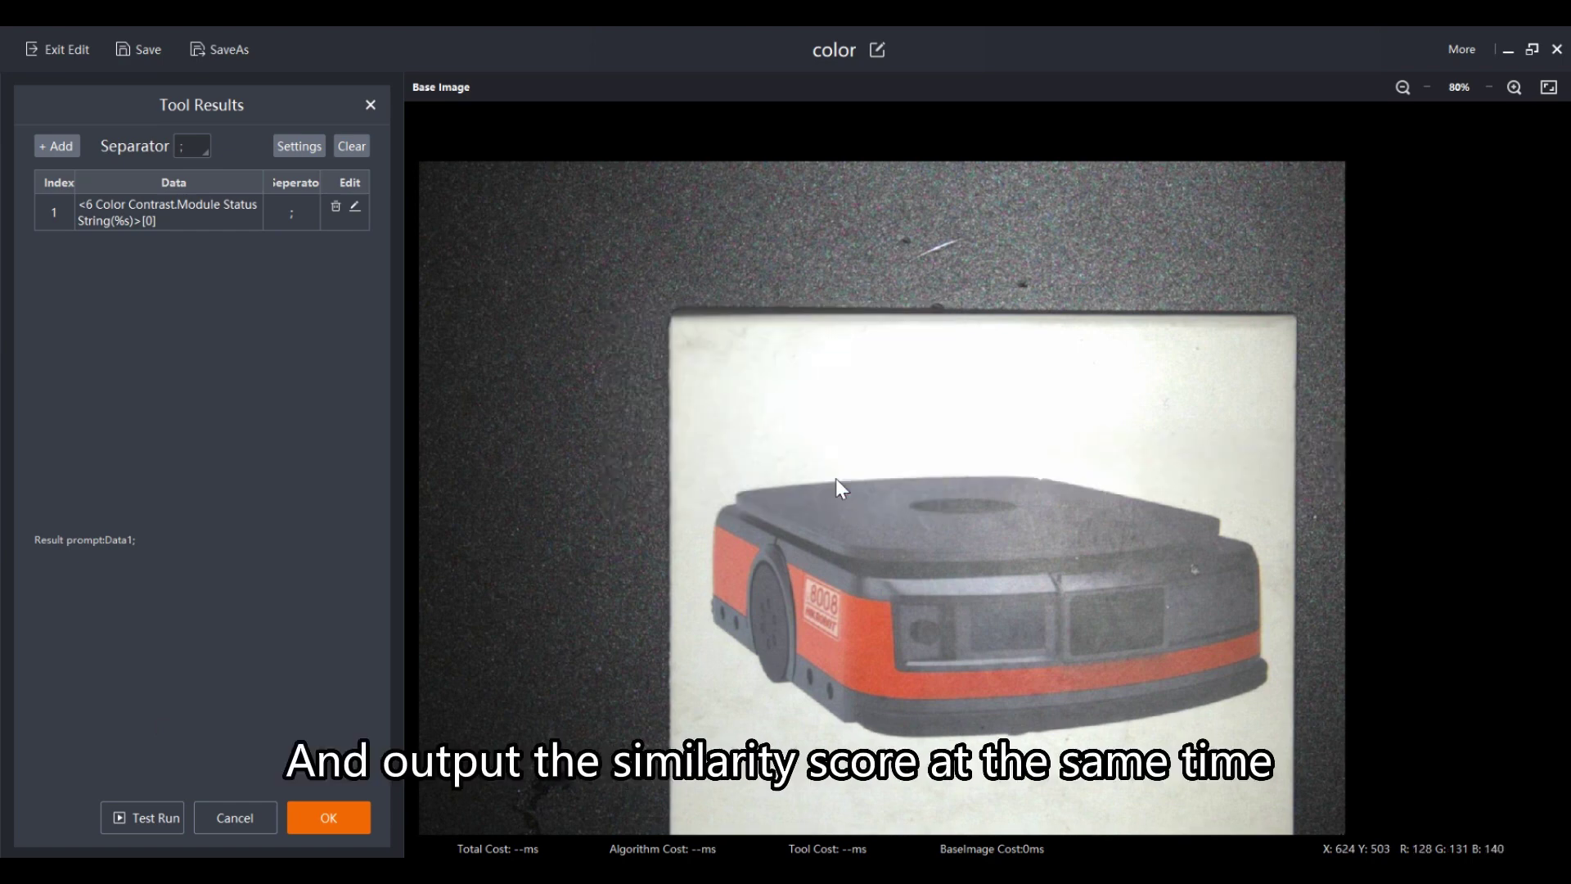
- Add the Color Contrast similarity to the output and confirm the list
click(55, 145)
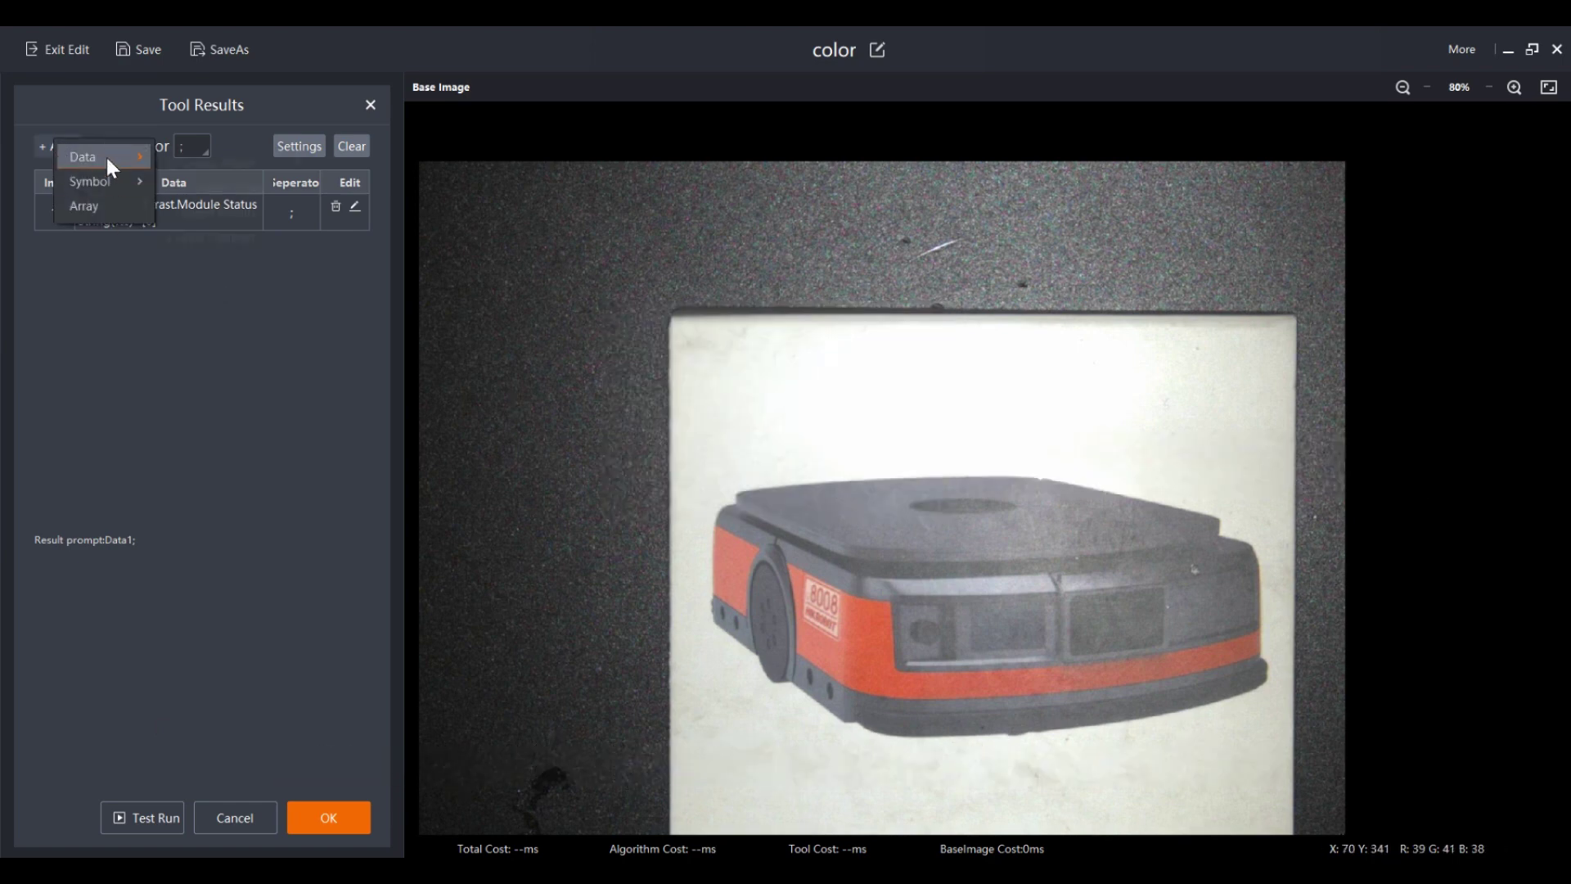
mouse_move(194, 238)
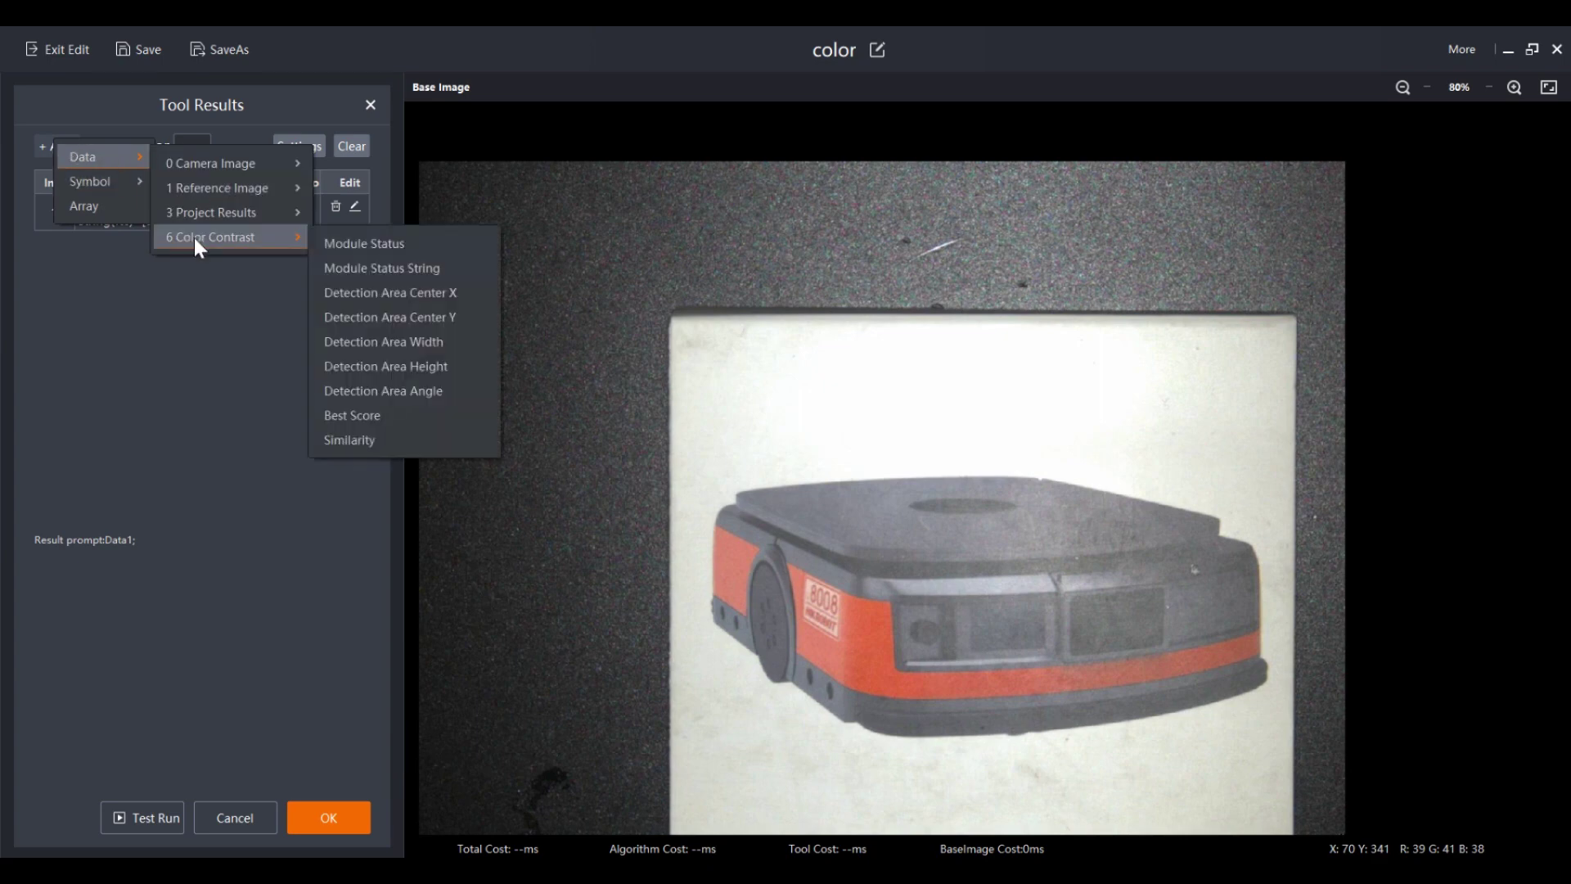
click(400, 436)
click(360, 828)
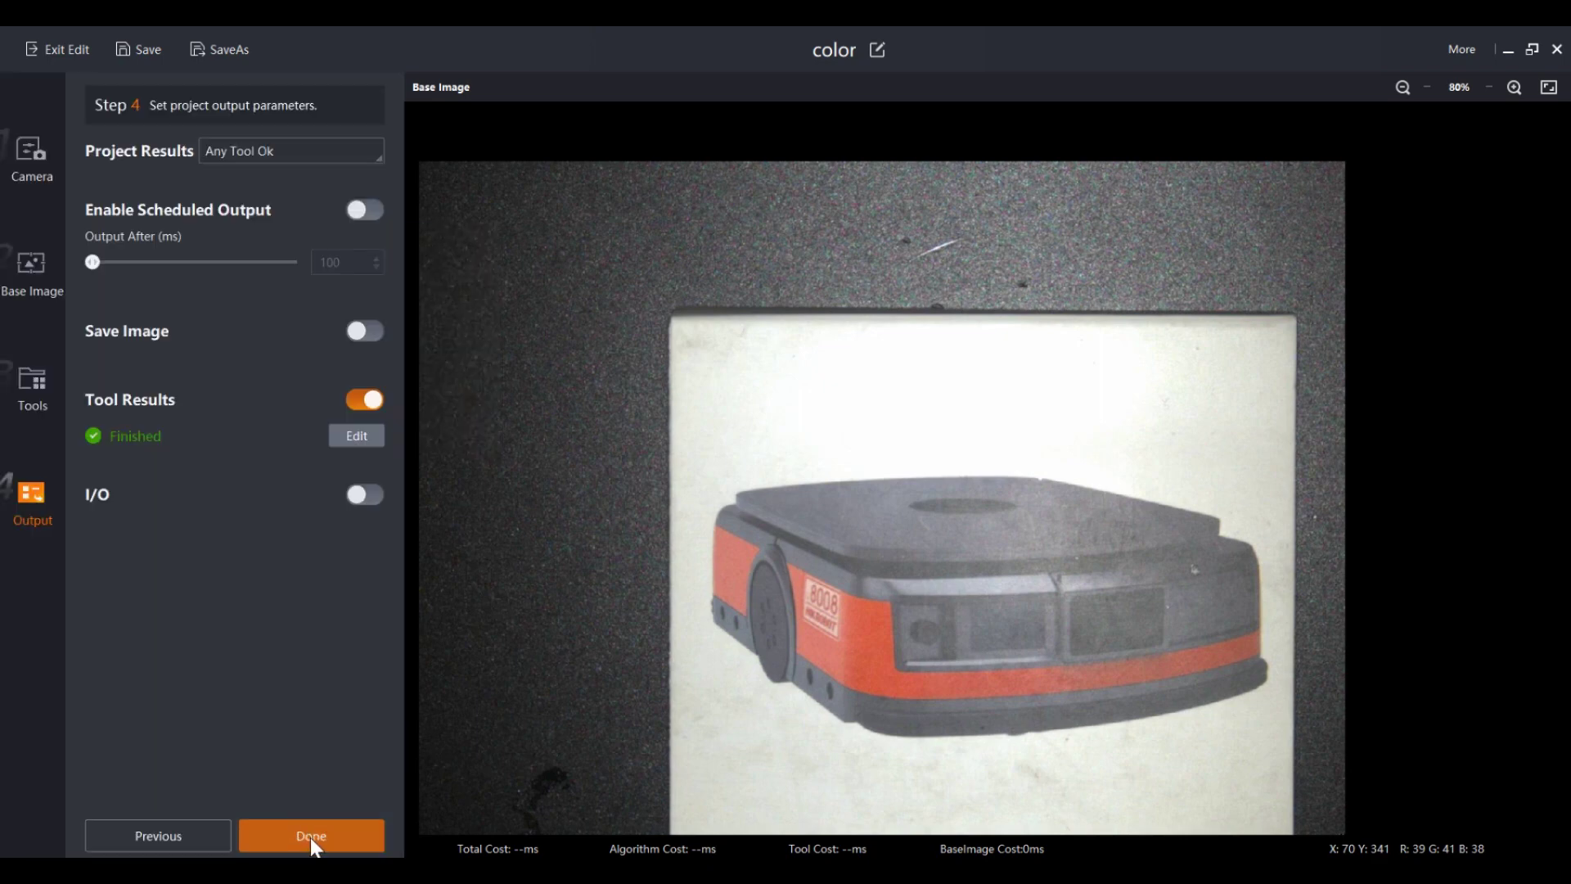
- Save and run the project, then send 'start' from NetAssist several times, receiving true with similarity
click(311, 837)
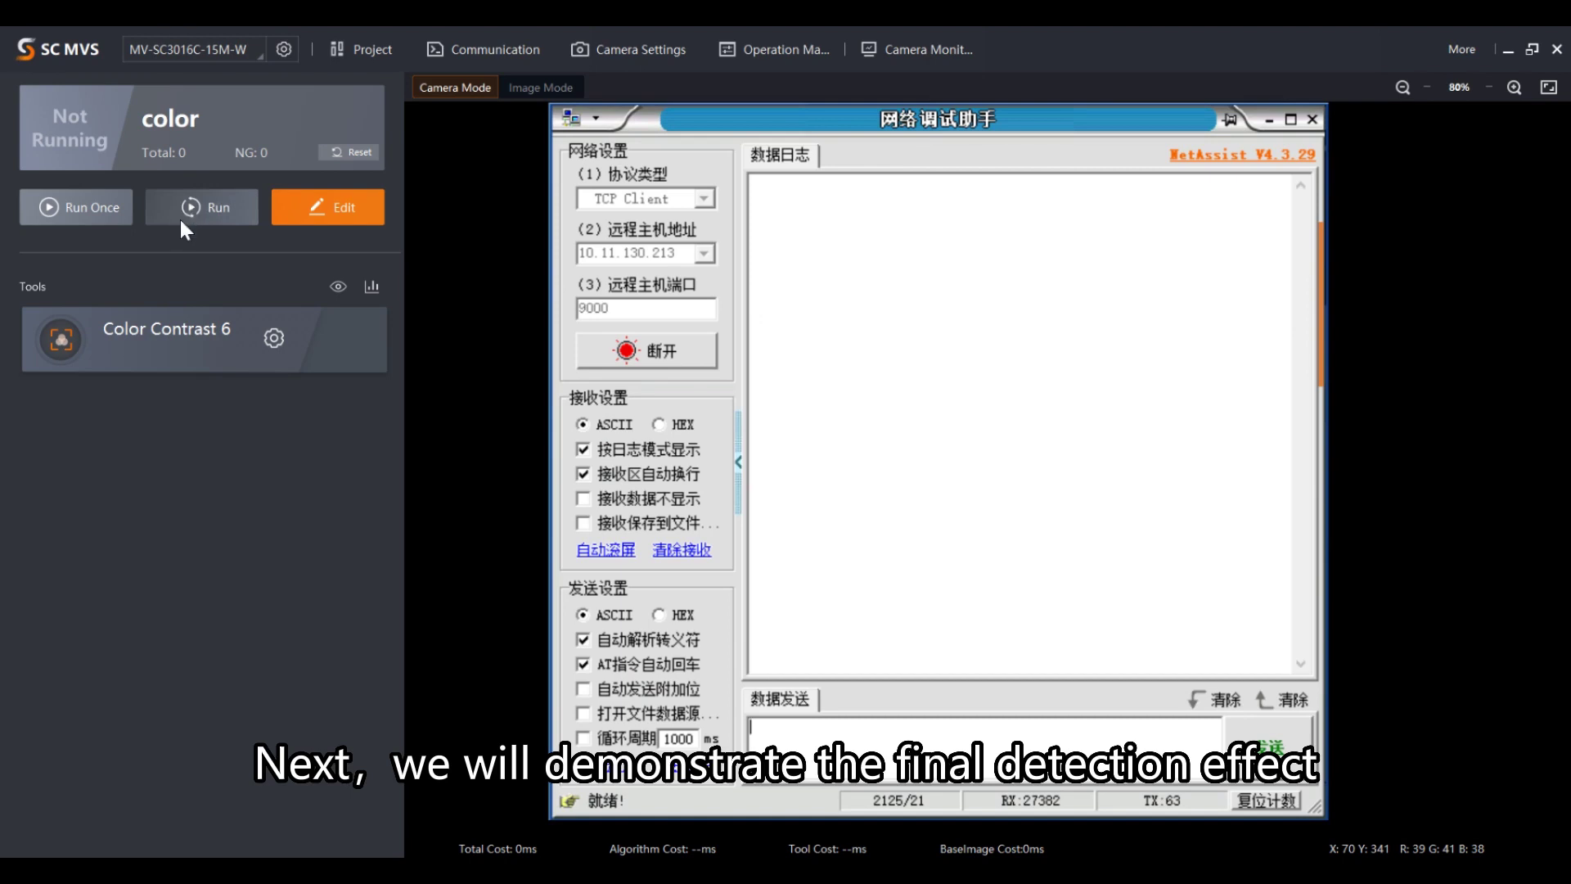
click(189, 214)
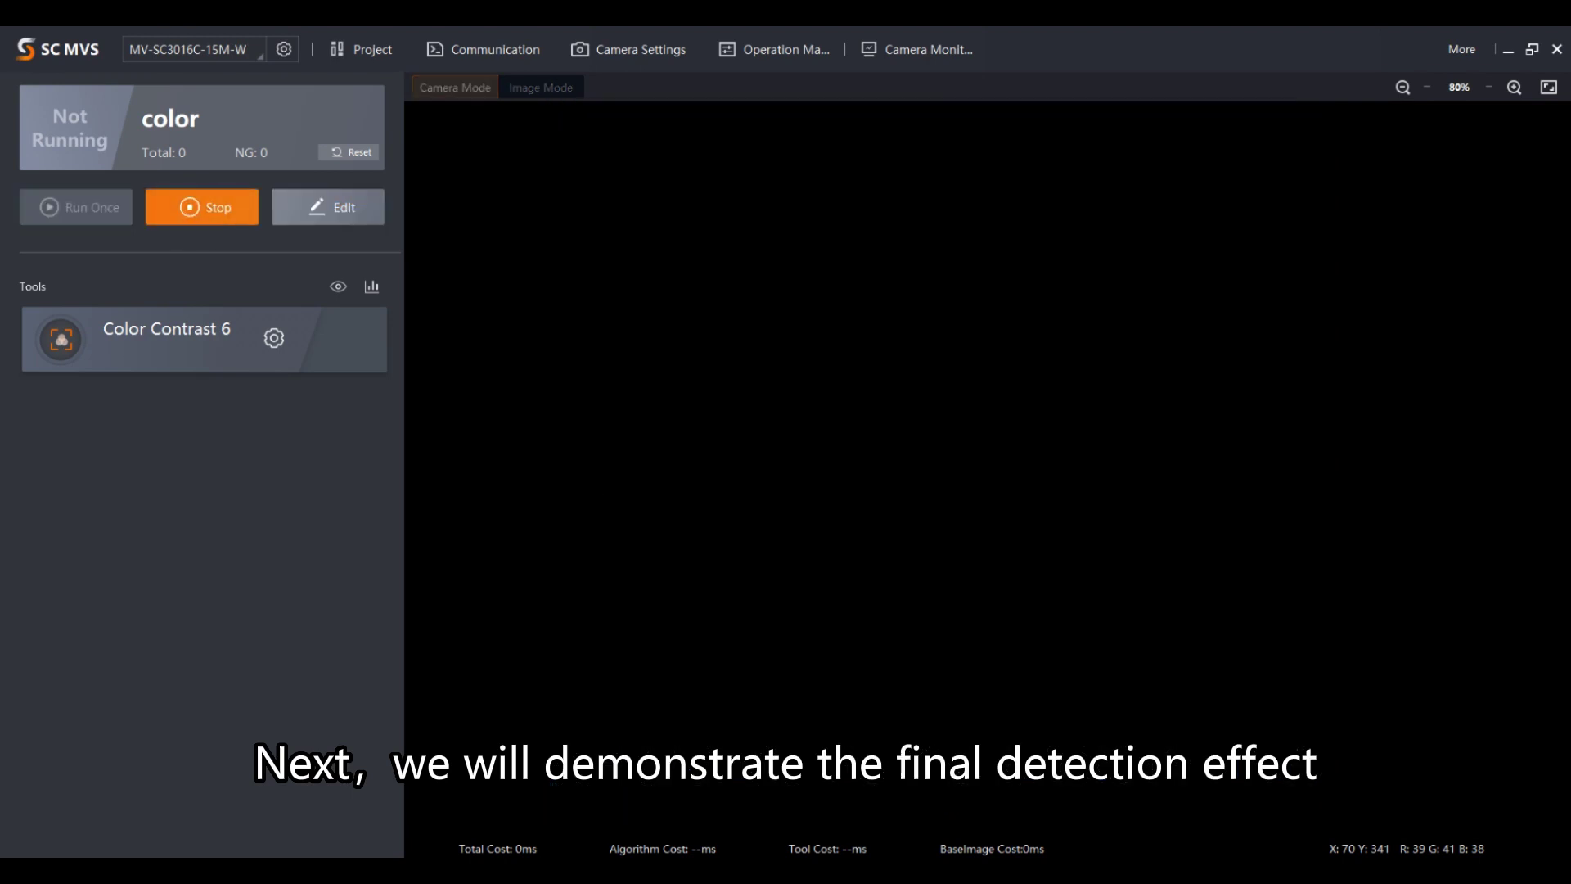
key(alt+Tab)
click(996, 742)
text(start)
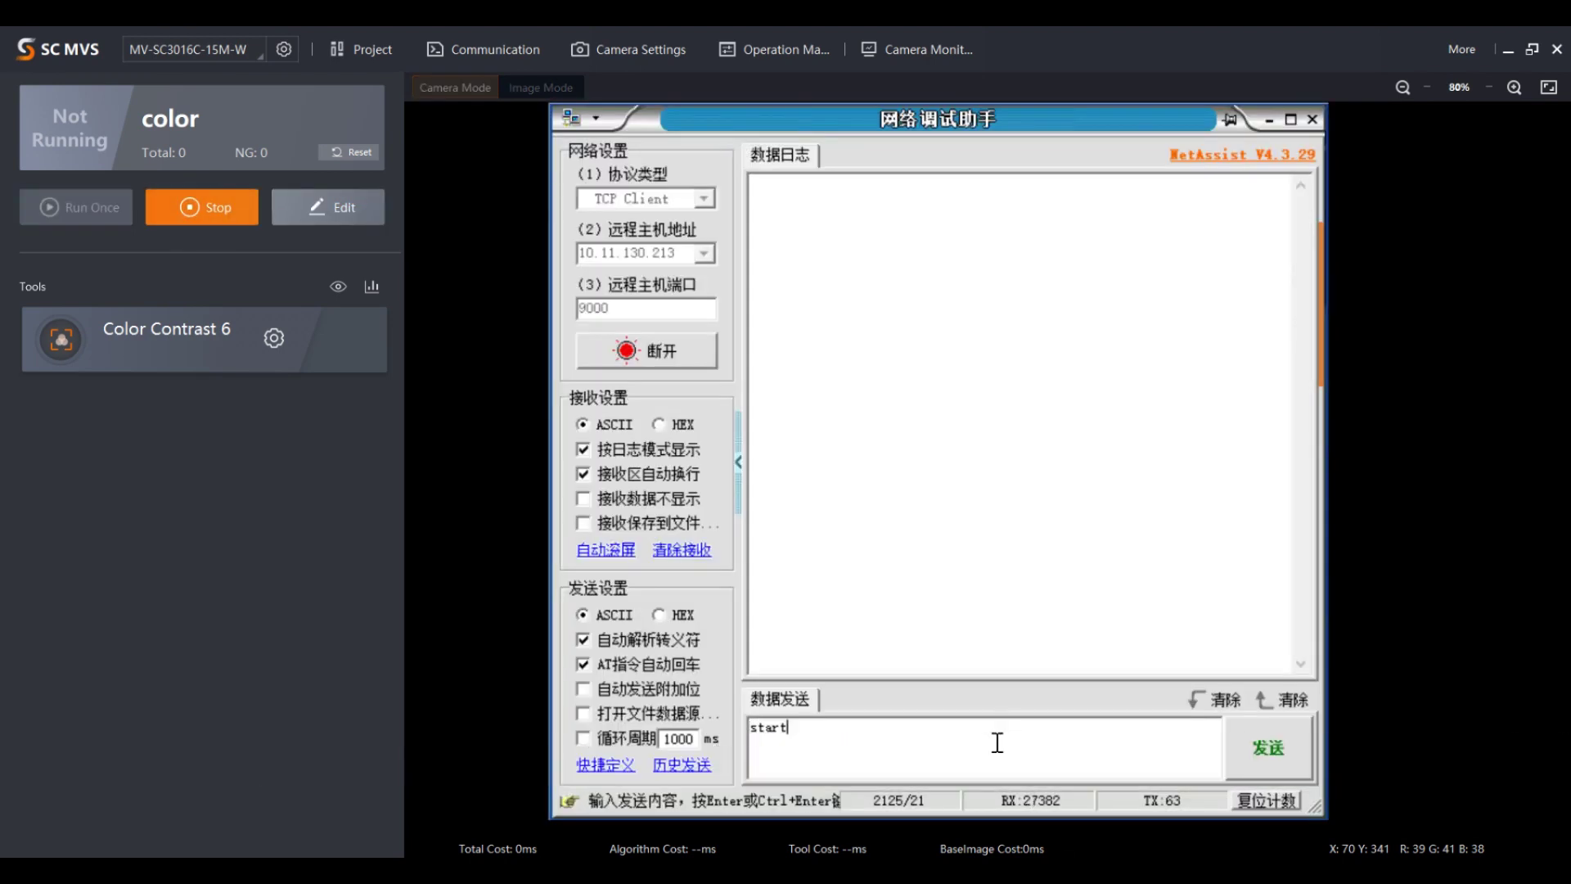
key(Return)
click(1283, 750)
click(1283, 749)
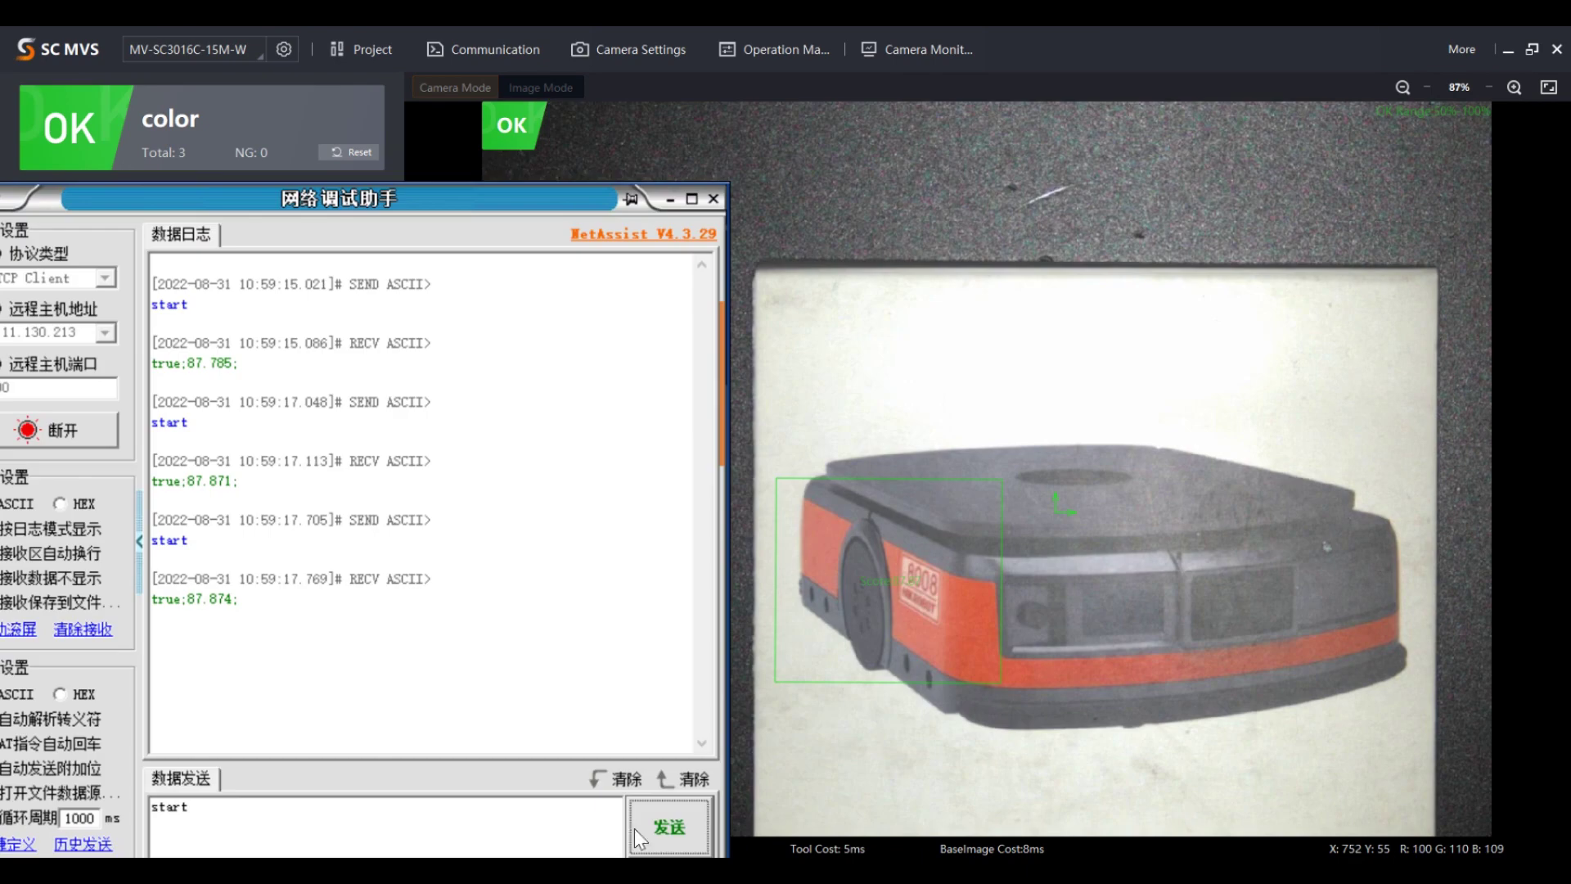
click(654, 830)
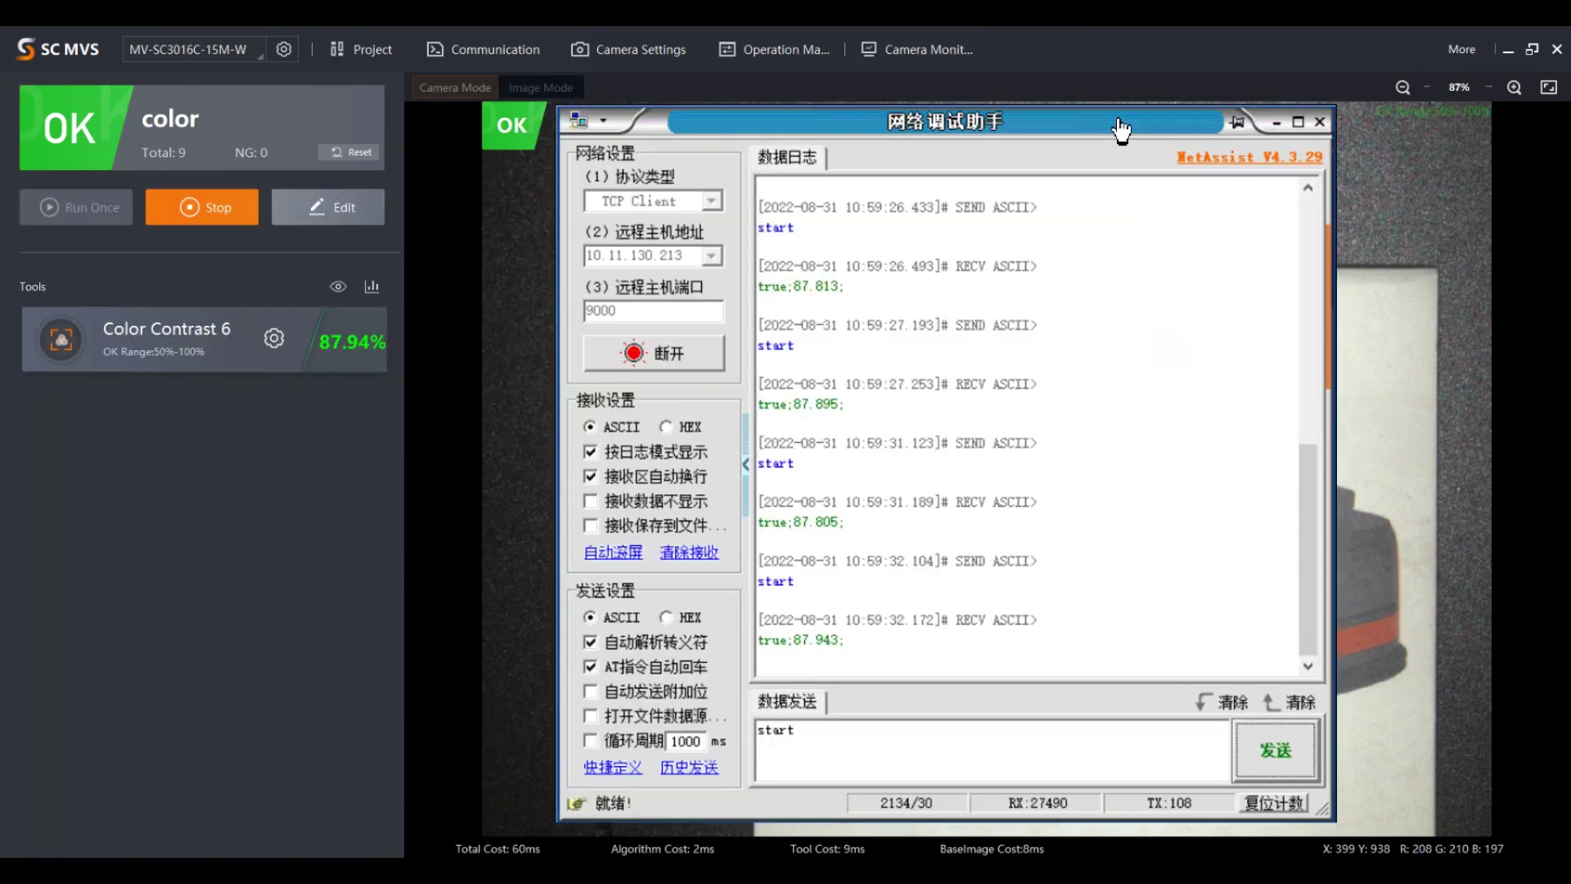
- Return to SCMVS and open the Color Contrast 6 tool settings
drag(1120, 128, 1149, 131)
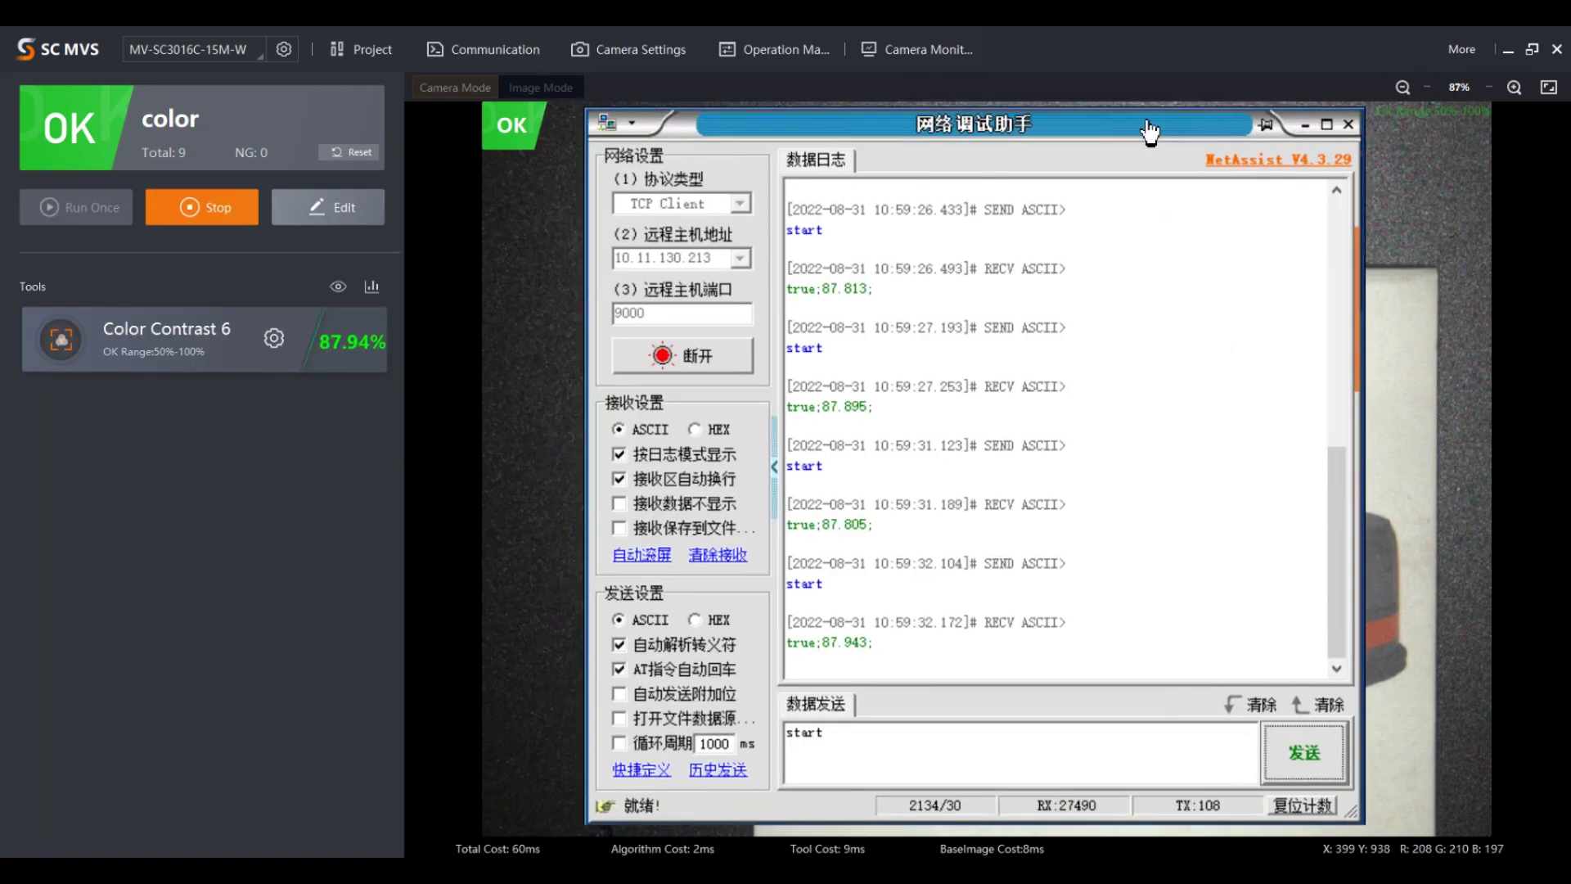
click(305, 537)
click(274, 338)
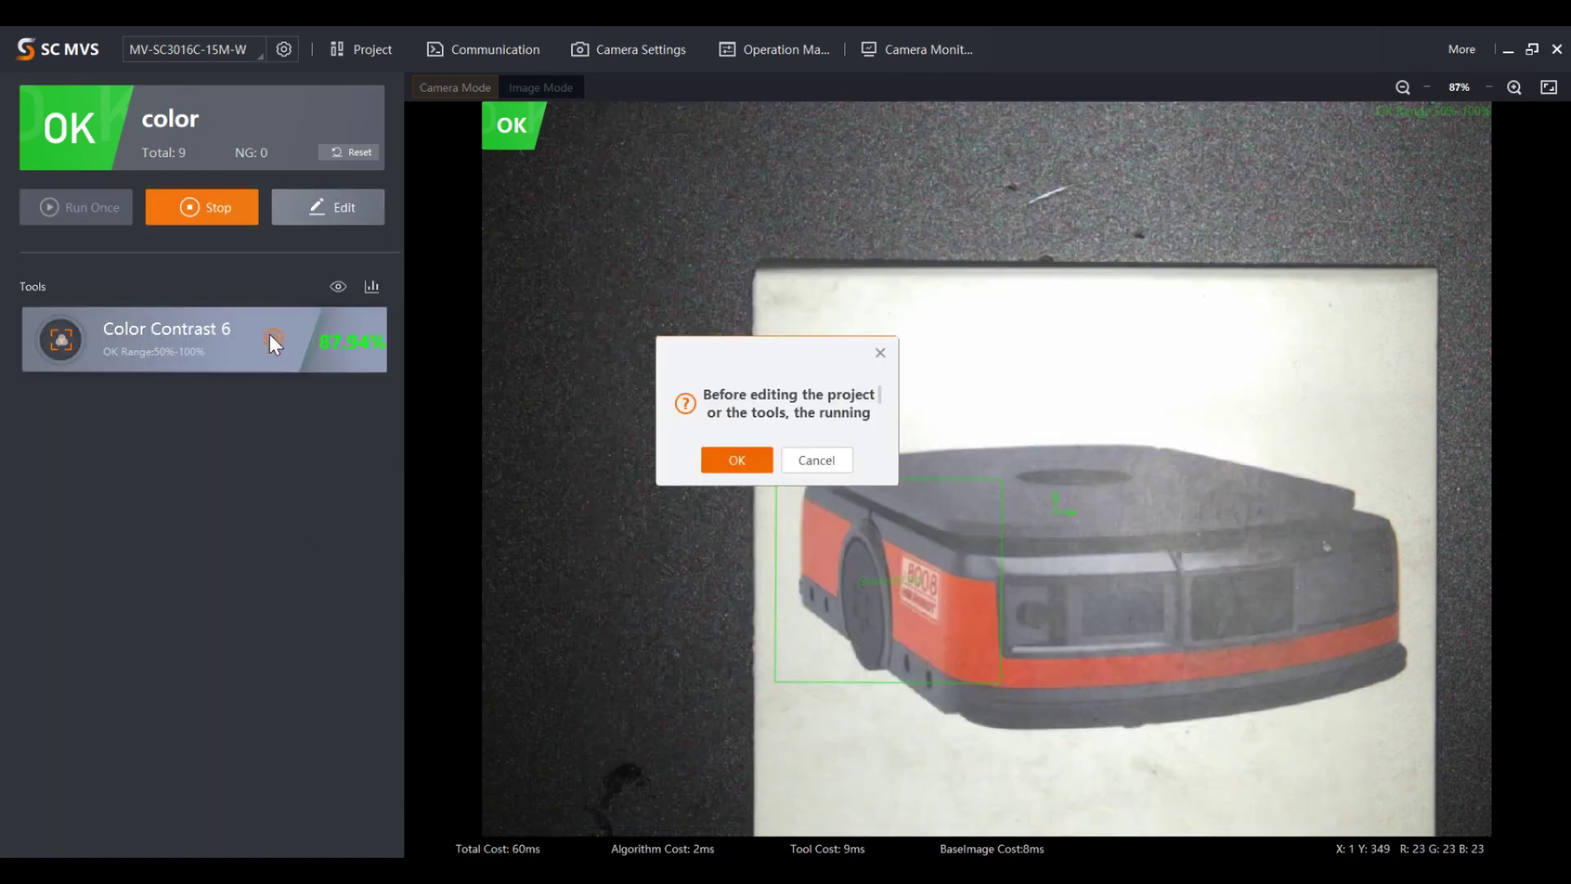
- Stop the run, change the Color Contrast minimum score to 100, and close the settings
click(716, 458)
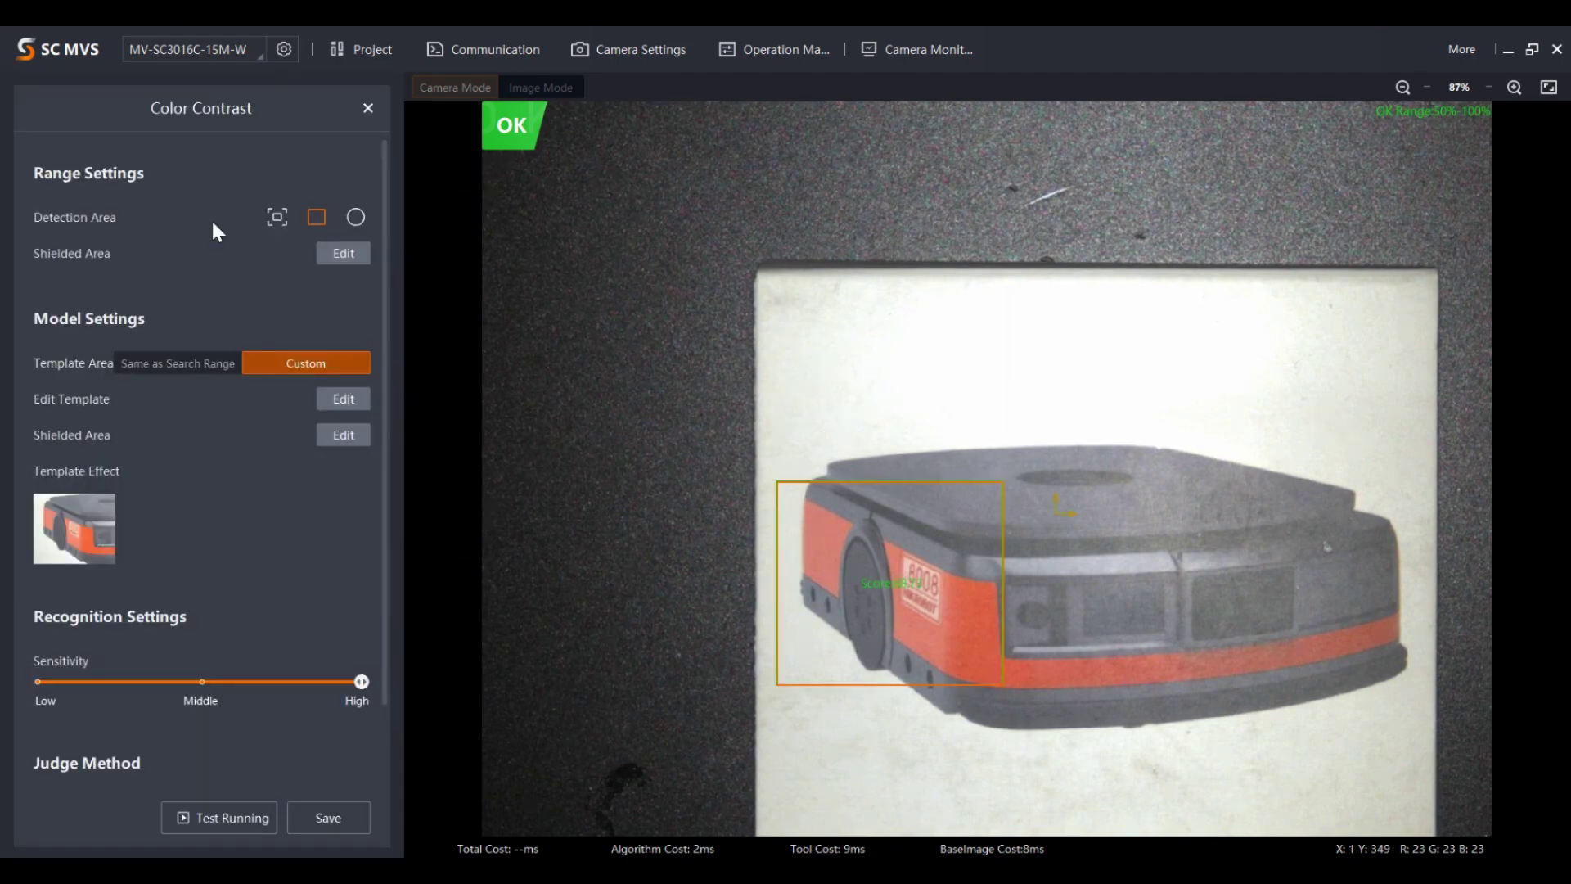
scroll(275, 588, down, 2)
drag(266, 710, 207, 702)
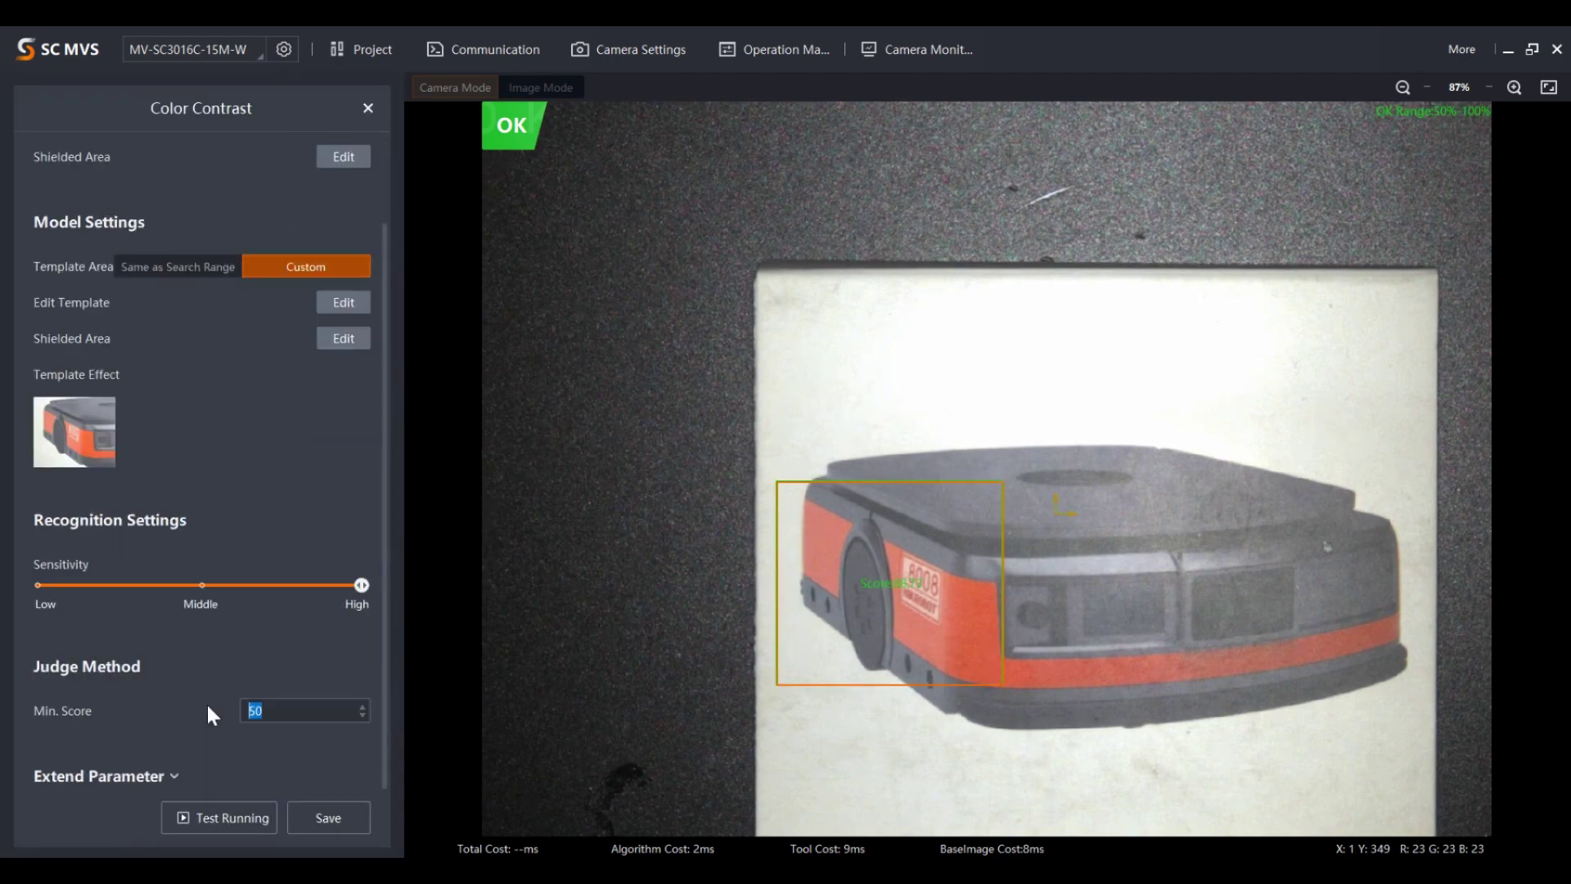
text(100)
key(Return)
click(368, 108)
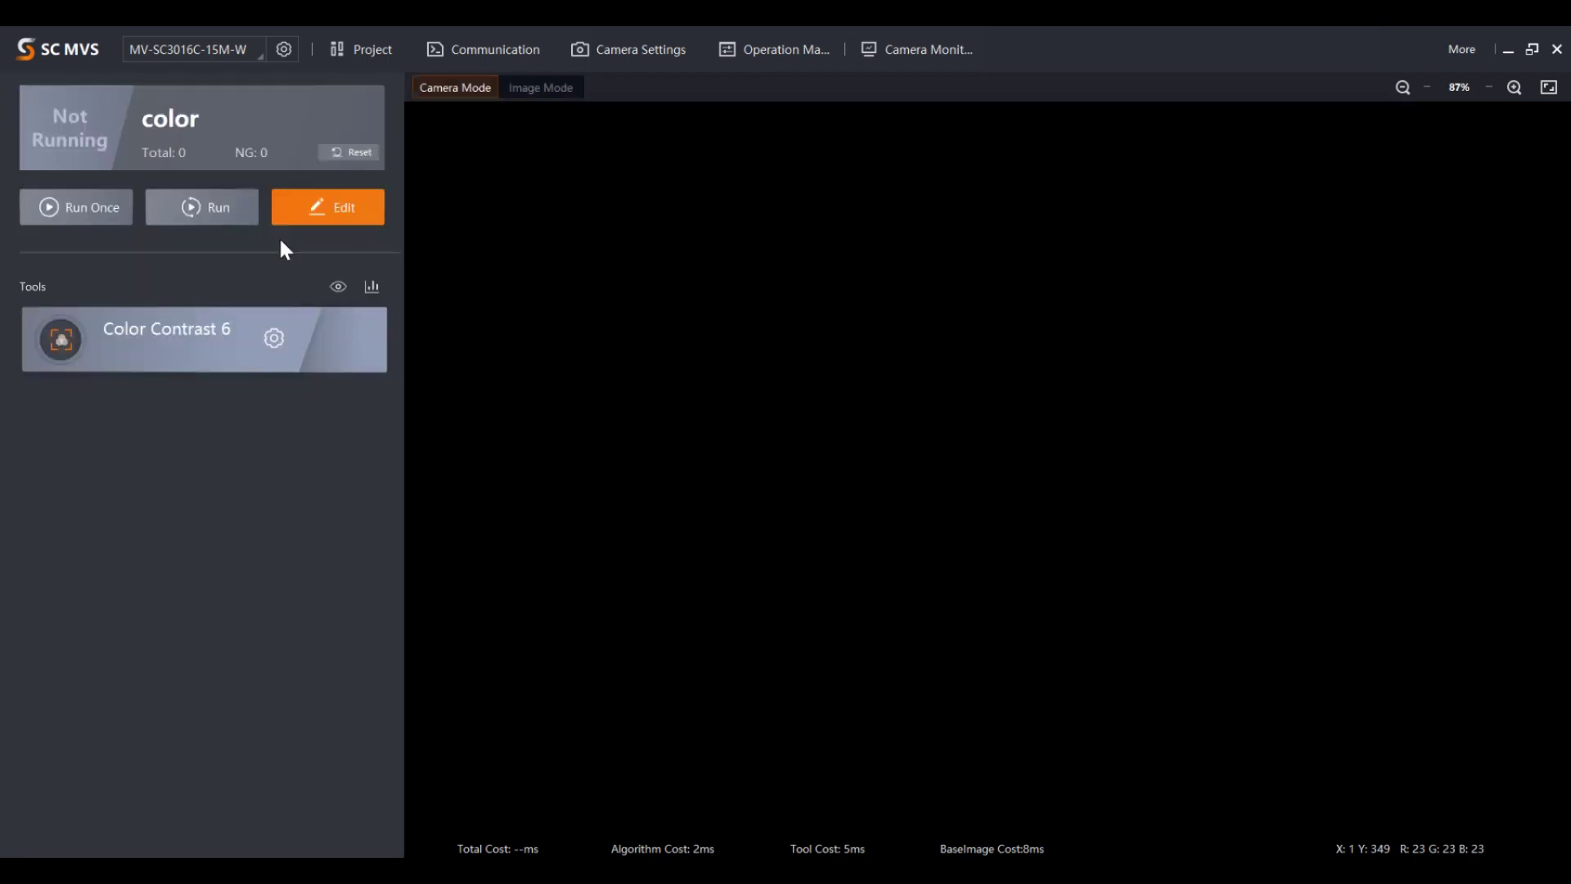
- Run the project, send five 'start' triggers from NetAssist receiving false, then stop it
click(198, 209)
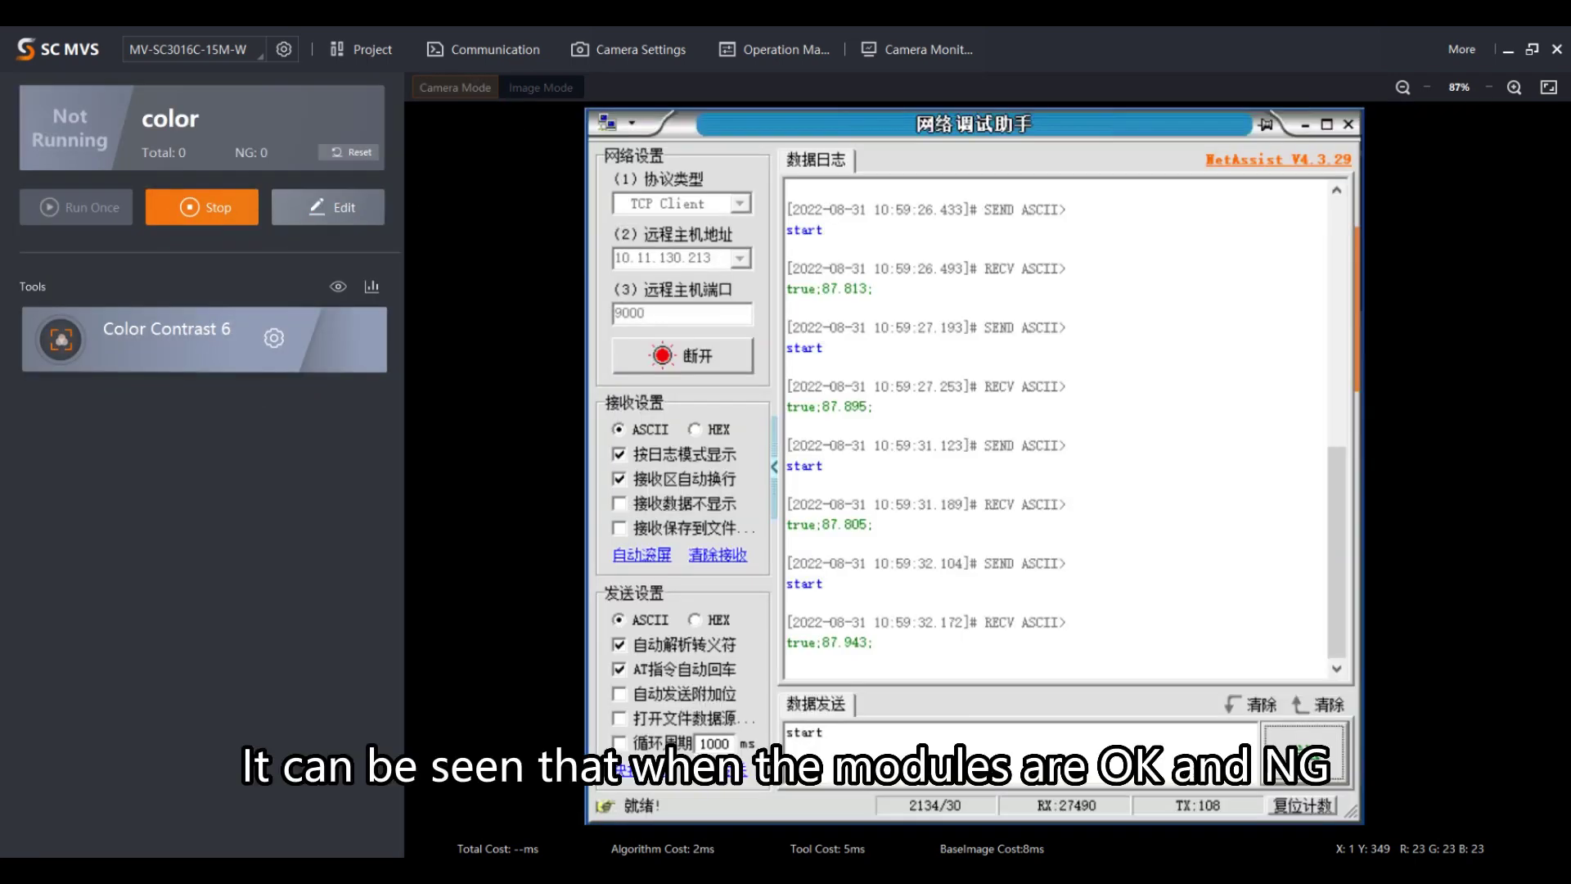
click(1302, 782)
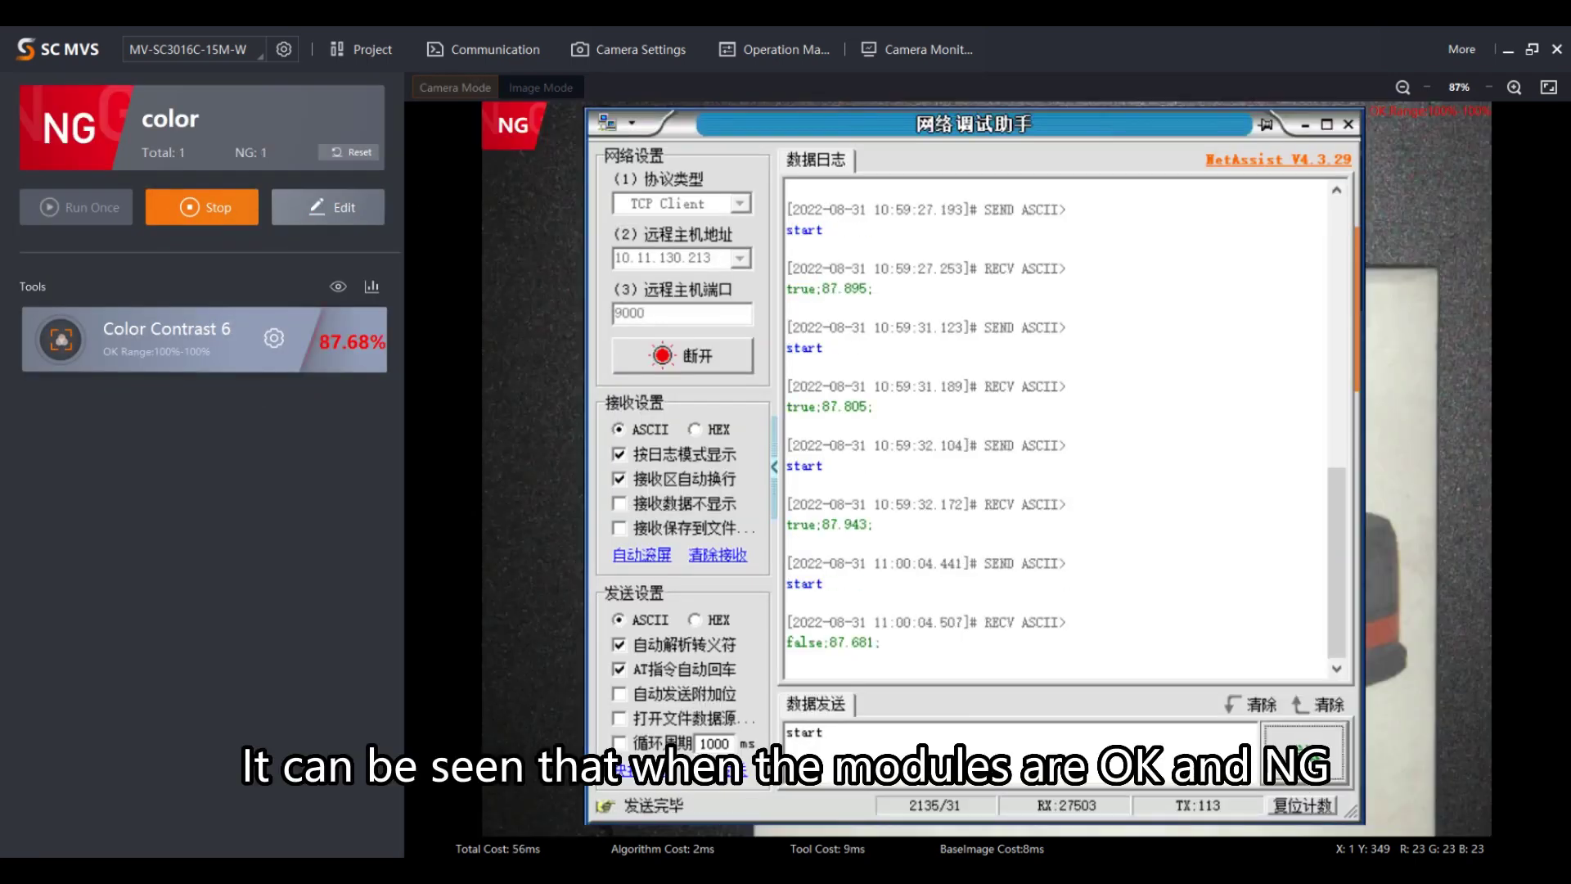
click(1303, 753)
click(1302, 753)
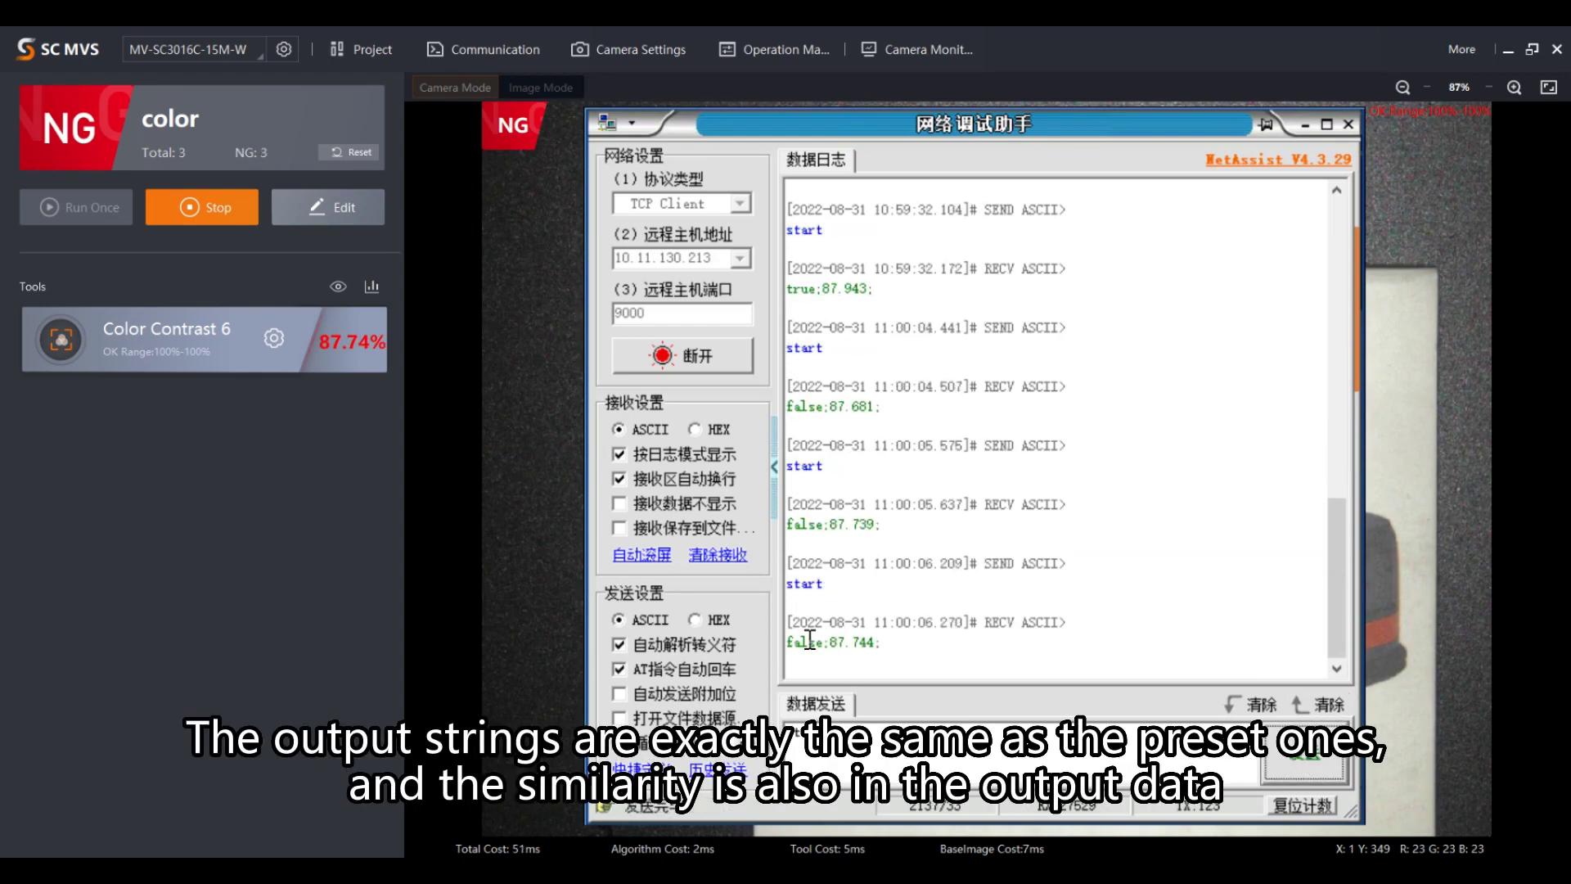
click(1272, 758)
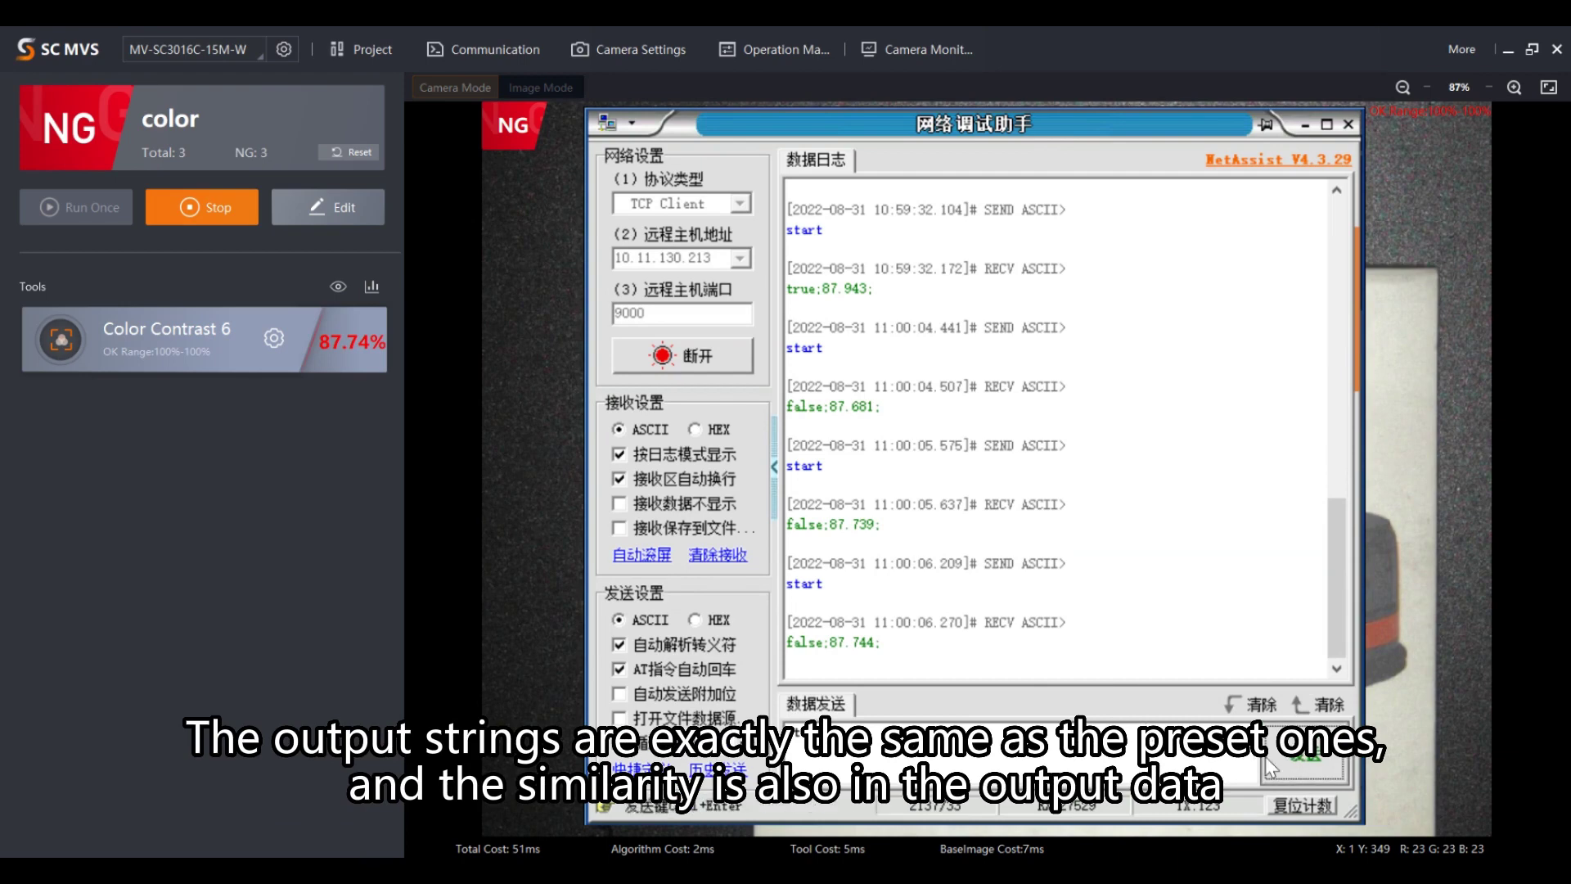
click(1272, 758)
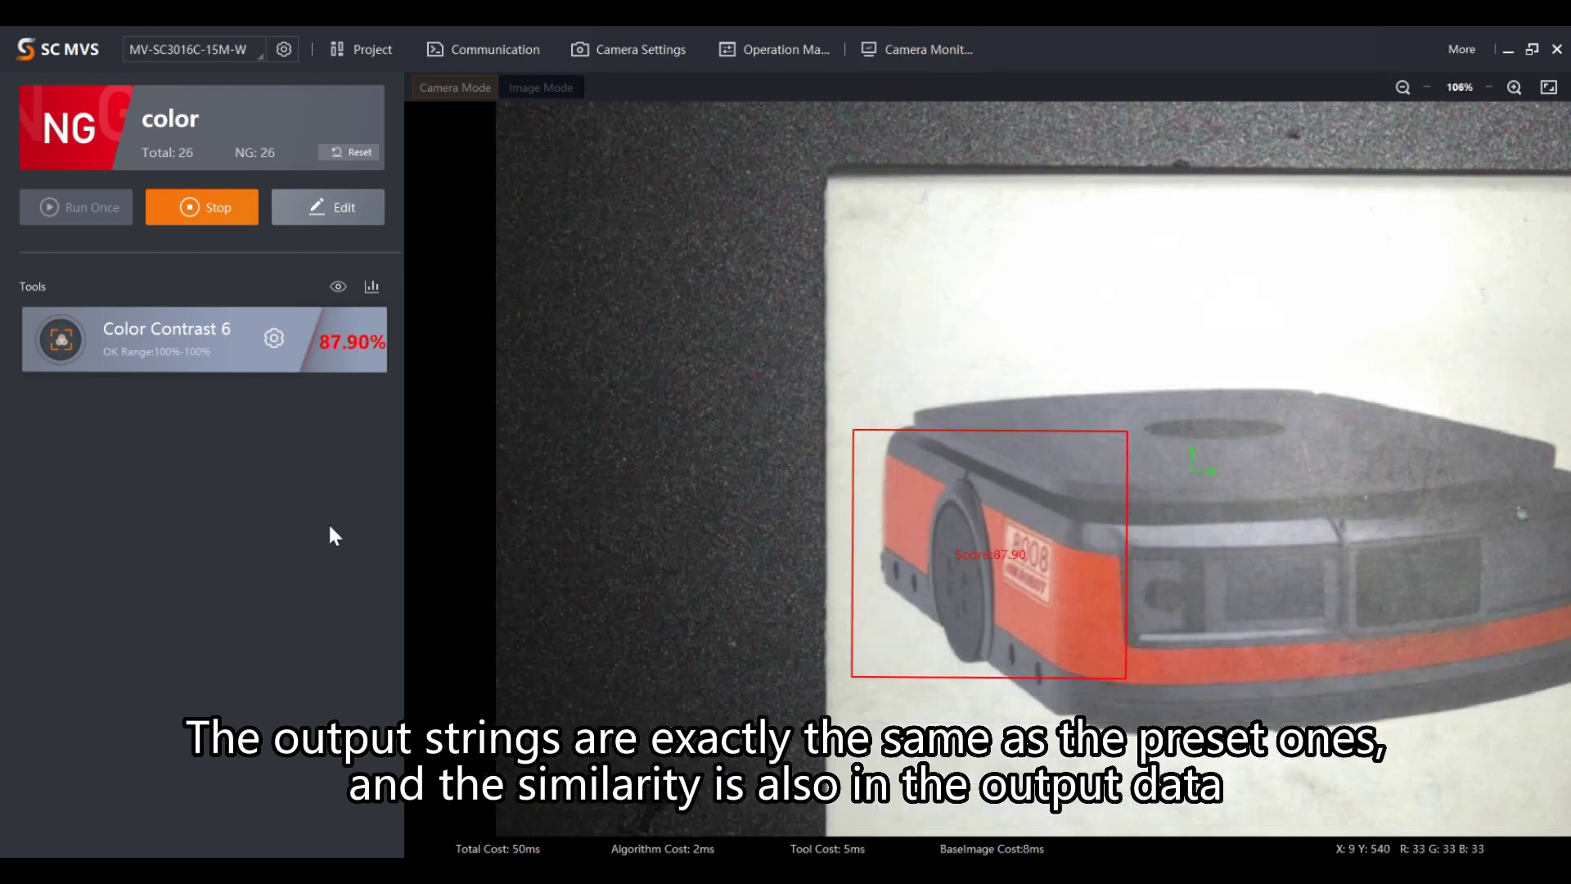
click(195, 205)
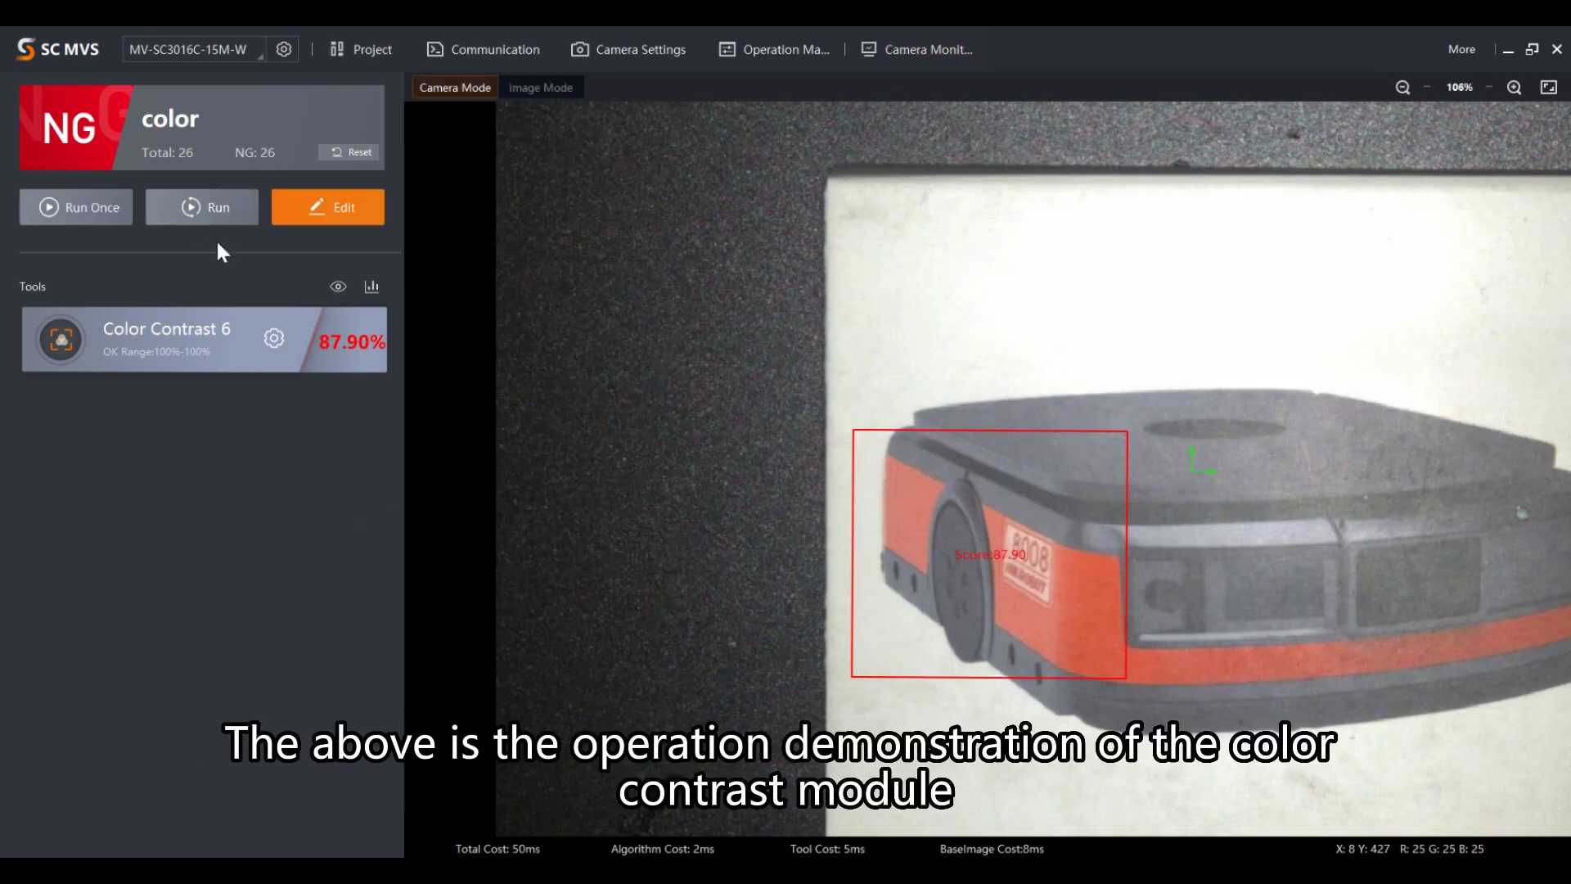
scroll(1061, 489, down, 2)
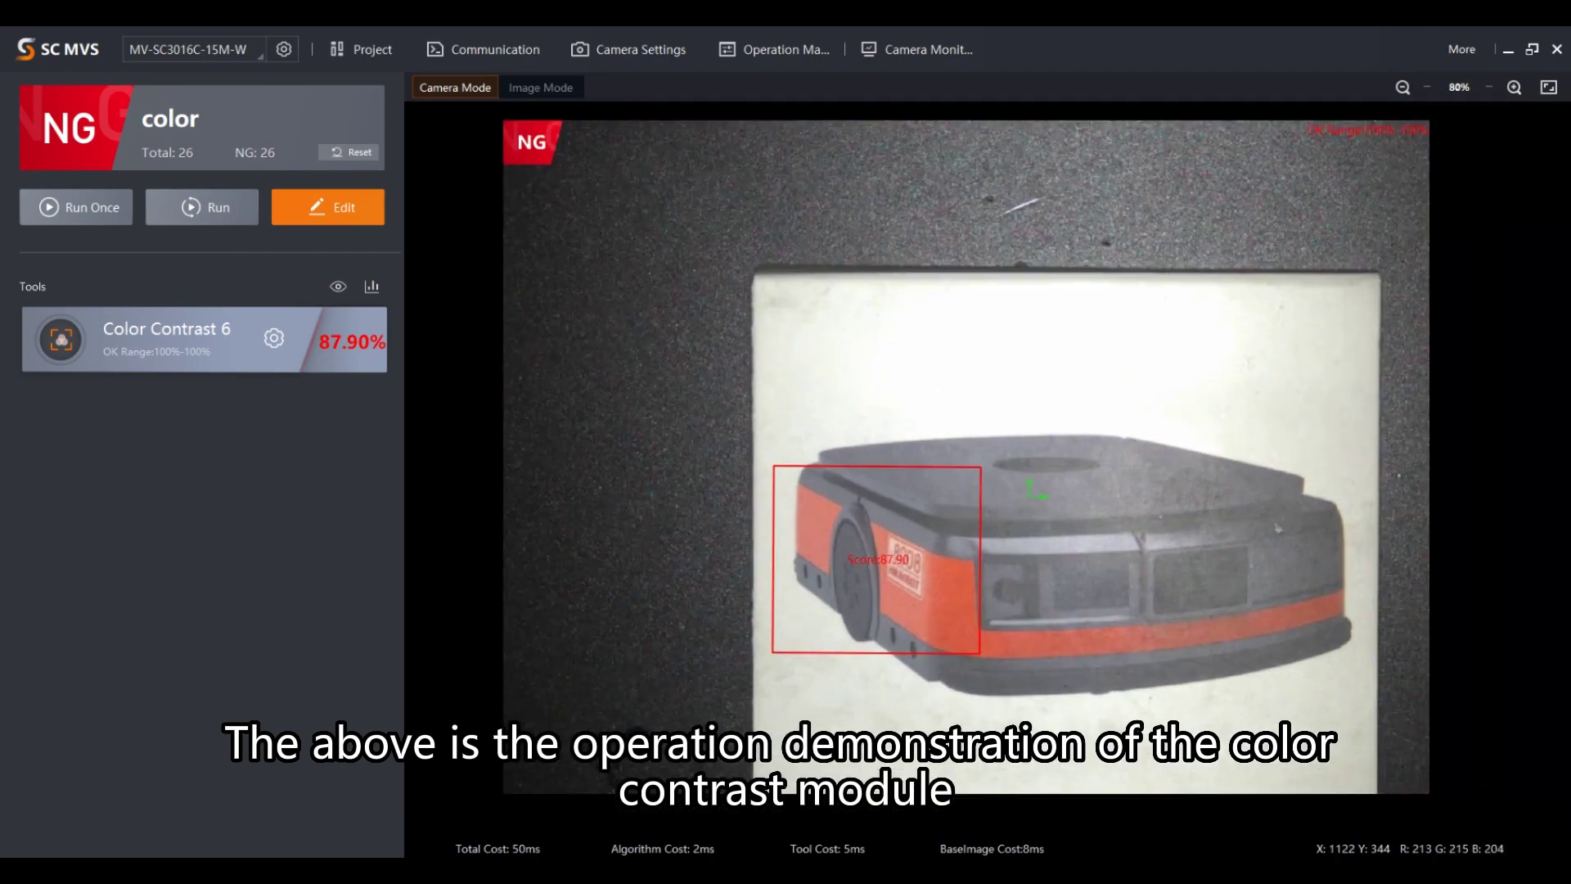